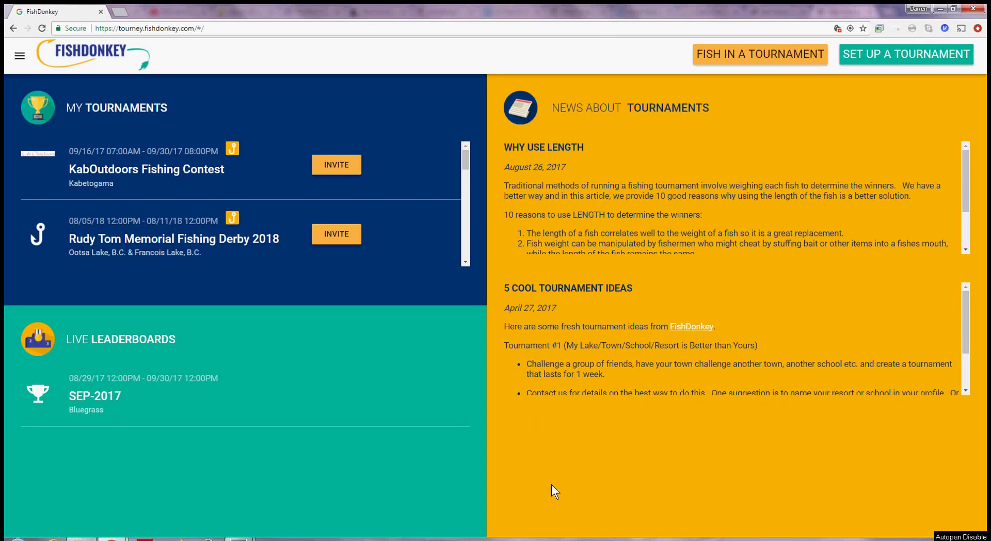
# Start a new tournament named Donkey Derby with Lake Vermilion as the body of water
pyautogui.click(892, 58)
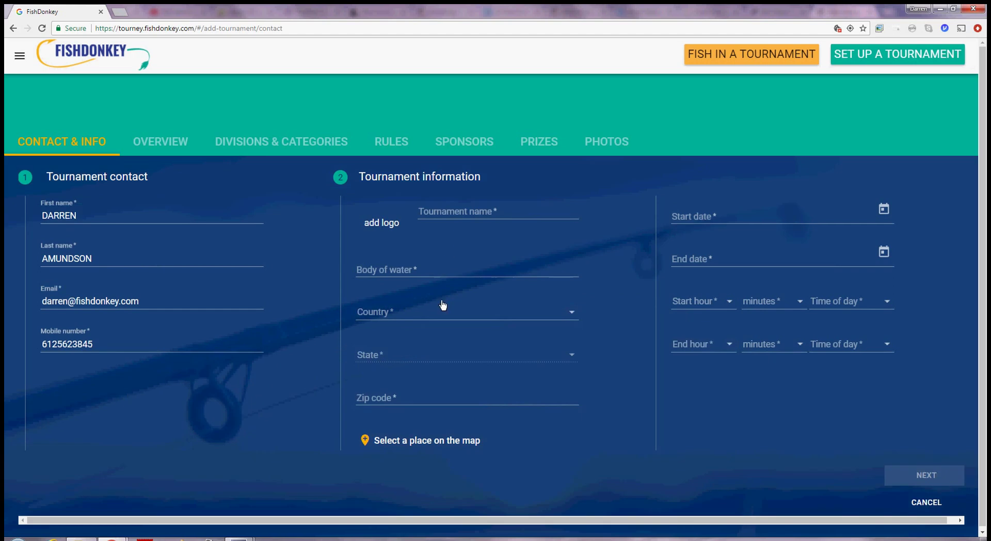
pyautogui.click(450, 207)
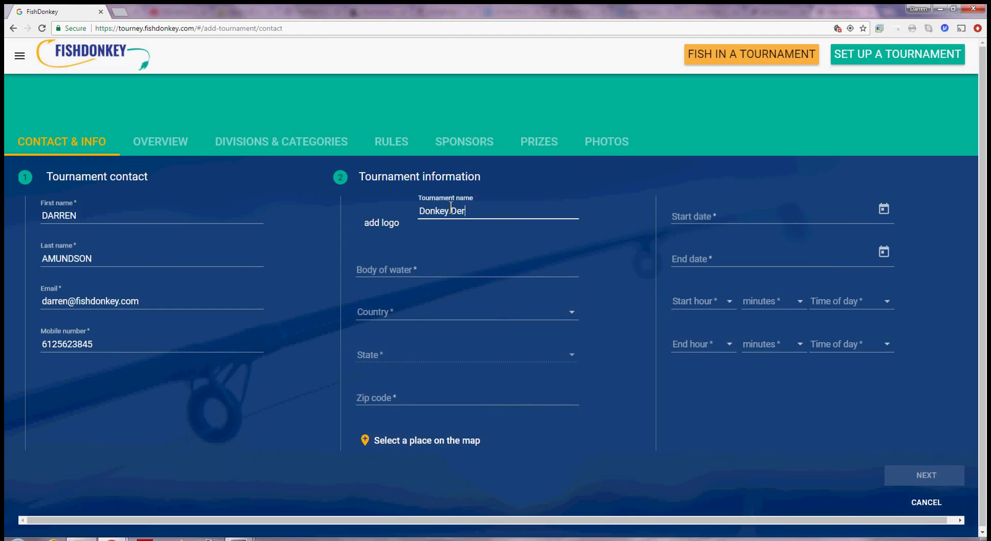
pyautogui.click(416, 272)
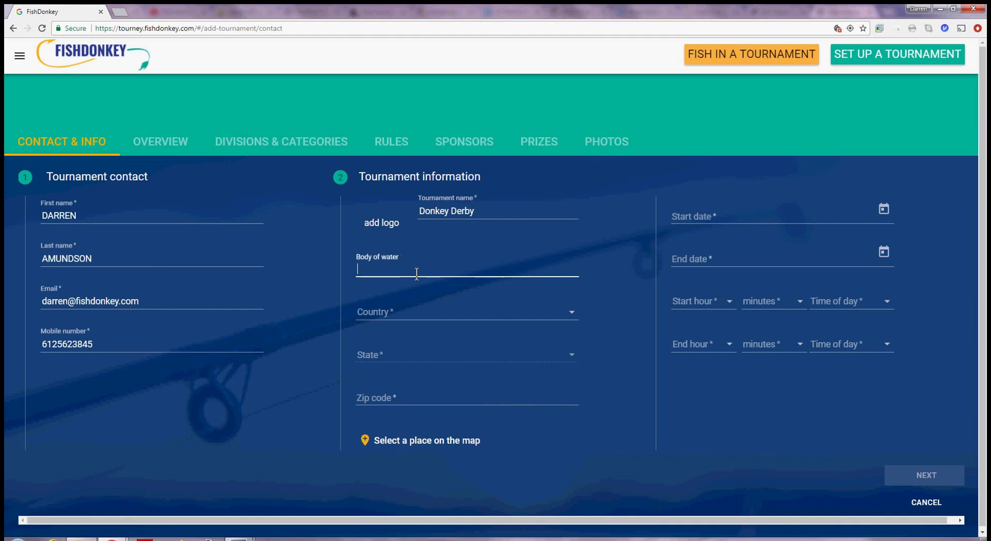
pyautogui.write('Lake Vermilion')
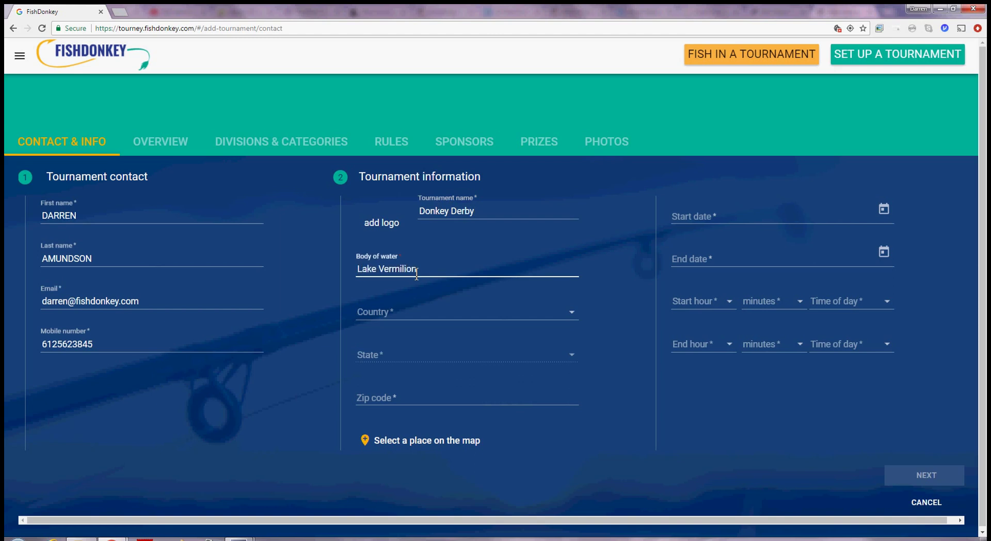
# Set the country to United States and the state to Minnesota
pyautogui.click(409, 320)
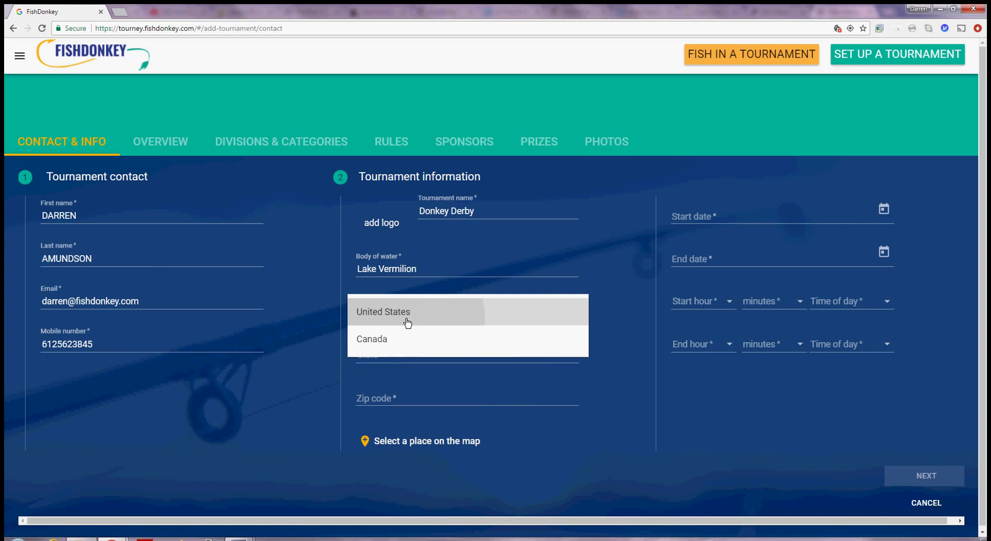
pyautogui.click(407, 319)
pyautogui.click(406, 361)
pyautogui.scroll(-8, 405, 382)
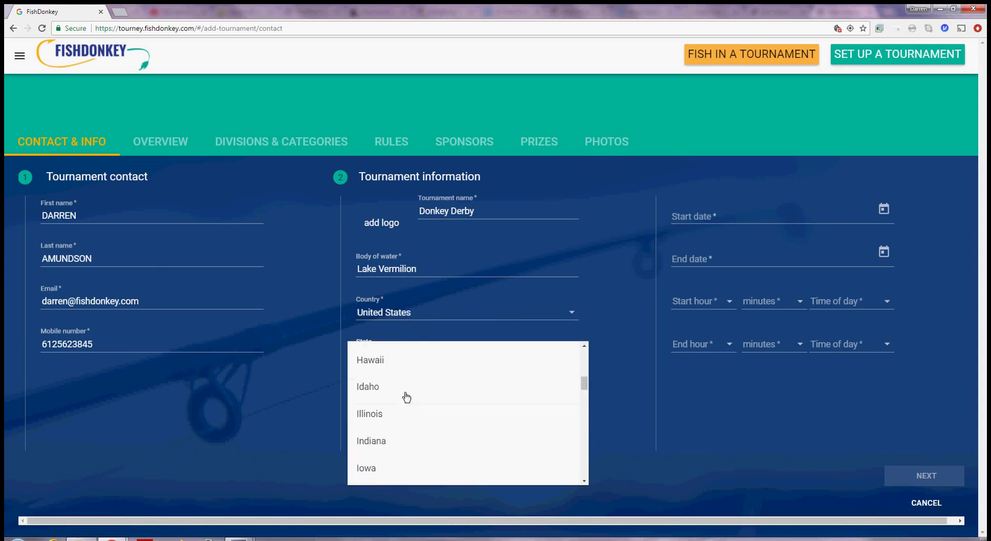
pyautogui.scroll(-3, 405, 407)
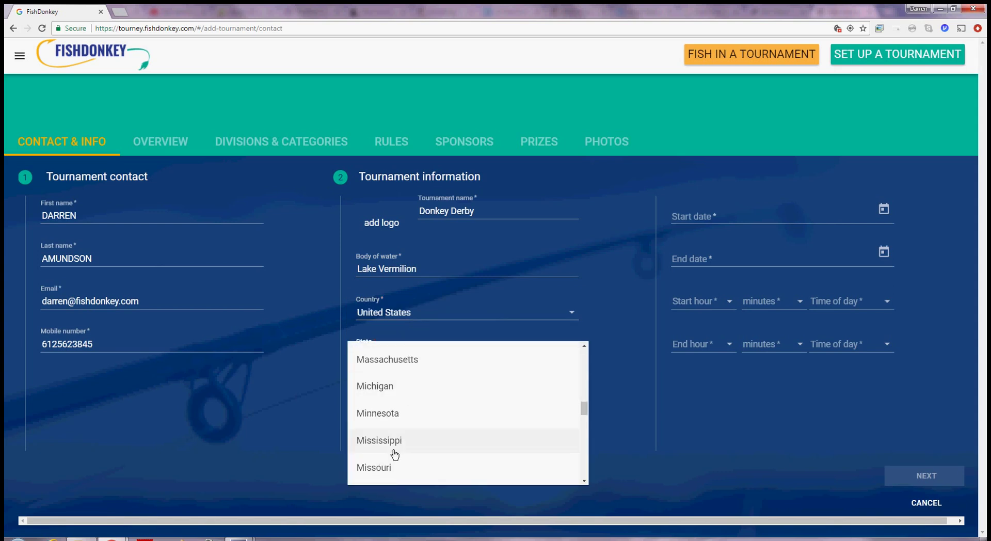
pyautogui.click(394, 414)
pyautogui.click(393, 399)
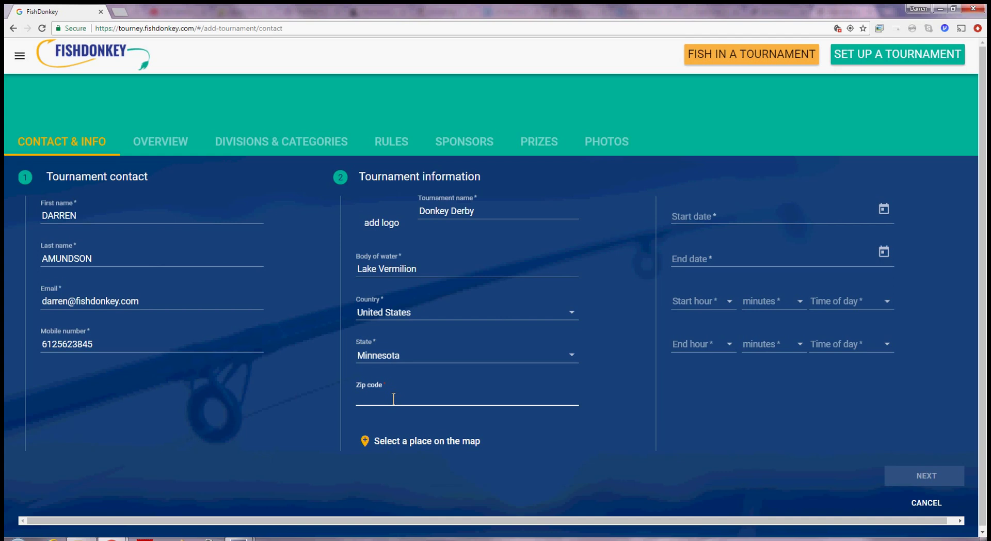
# Enter zip code 55723 and pin a lake spot near Pike Bay (47.826 / -92.344)
pyautogui.write('55723')
pyautogui.click(444, 420)
pyautogui.click(397, 443)
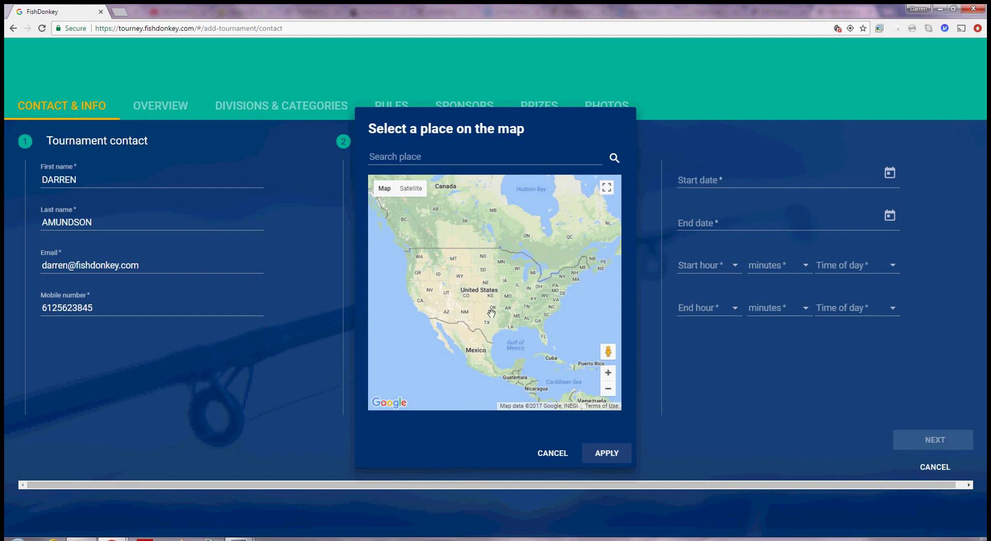
pyautogui.scroll(4, 509, 253)
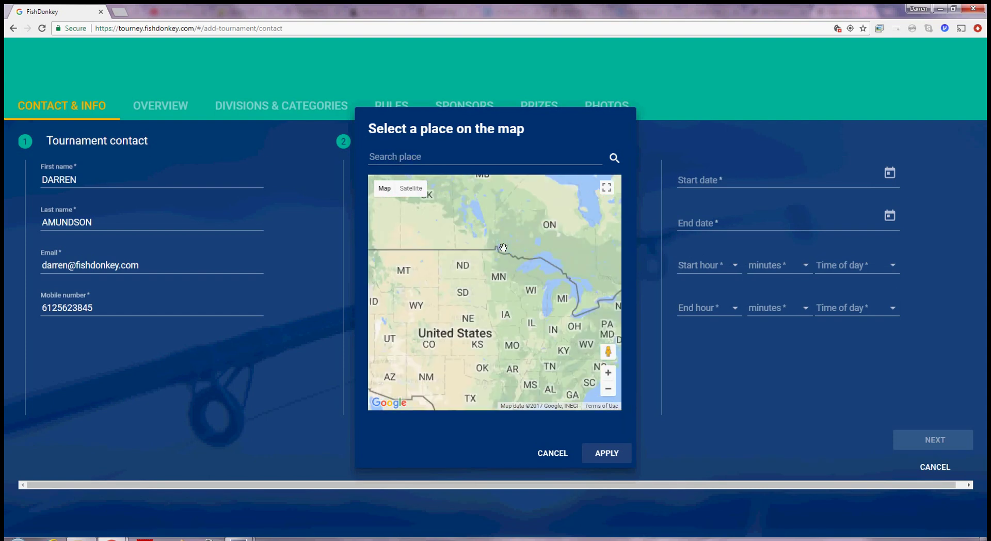
pyautogui.scroll(3, 518, 261)
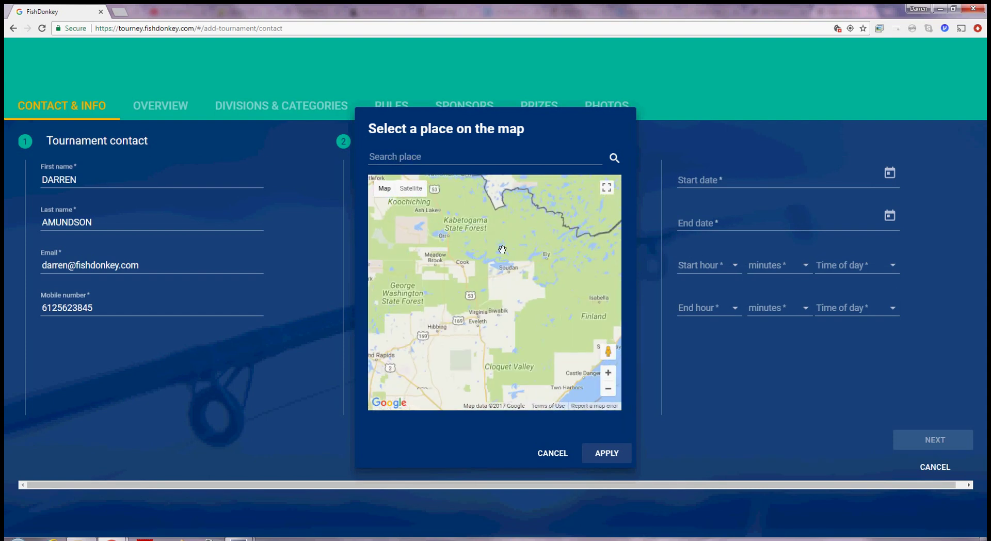
pyautogui.scroll(3, 522, 323)
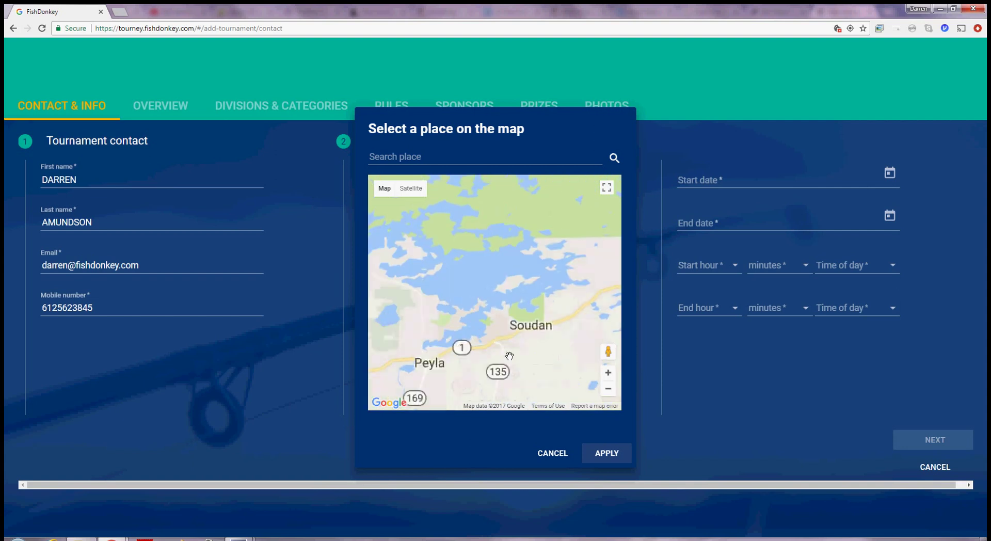
pyautogui.scroll(1, 519, 317)
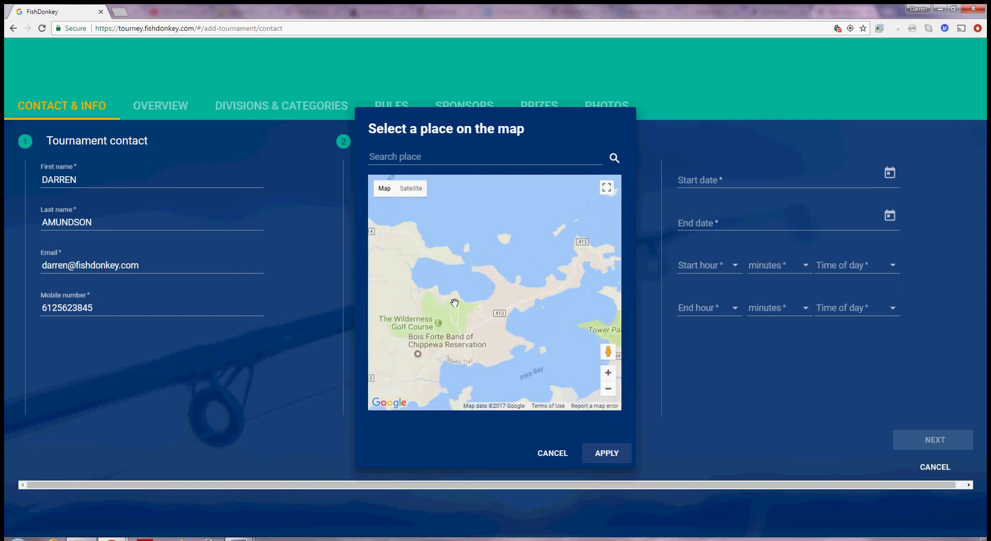
pyautogui.click(446, 293)
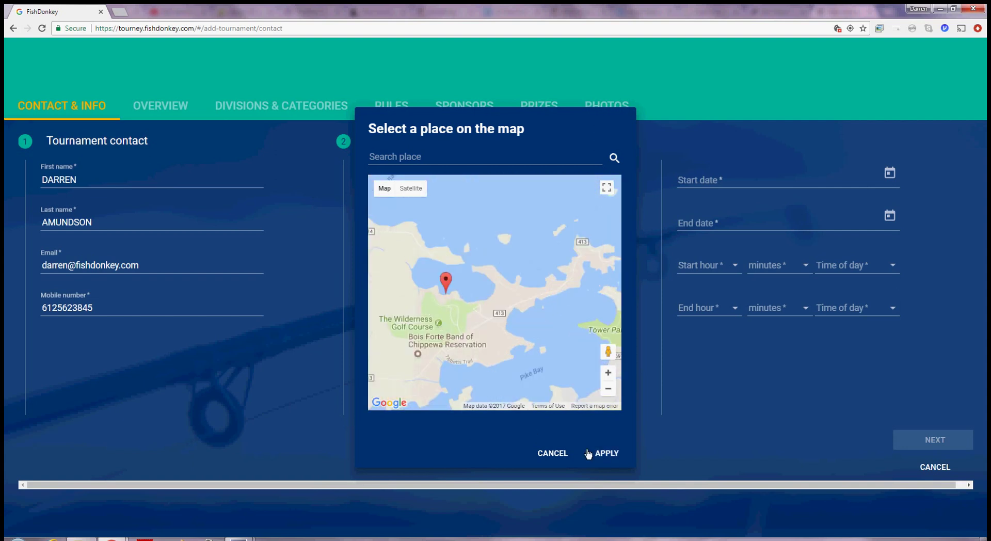
pyautogui.click(603, 455)
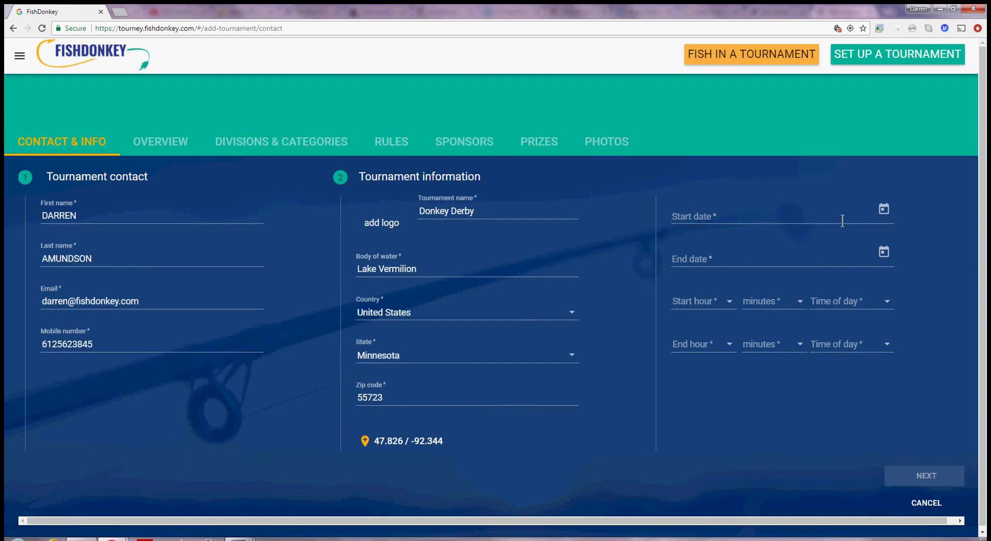
# Set the event dates from 9/16/2017 to 9/17/2017
pyautogui.click(883, 210)
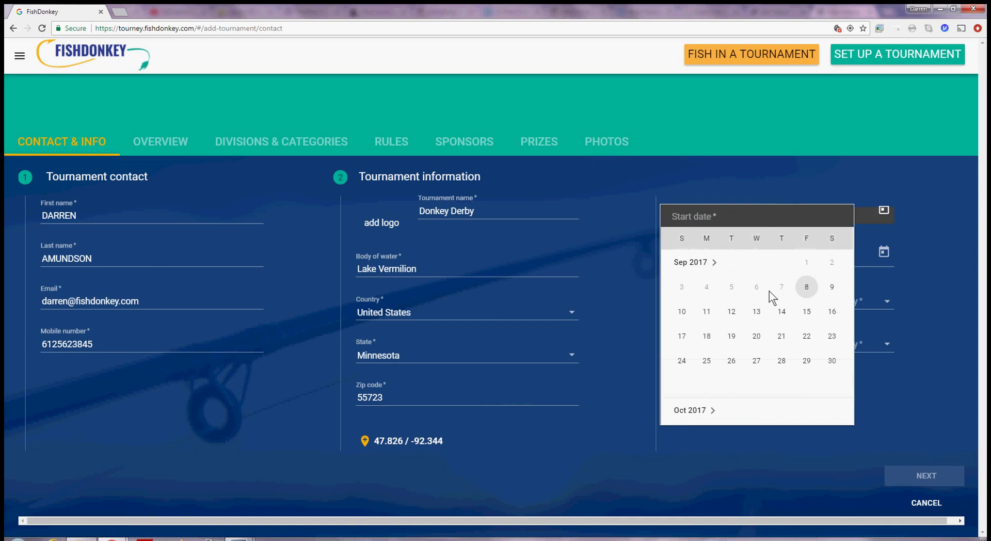
pyautogui.scroll(-3, 750, 298)
pyautogui.scroll(3, 749, 300)
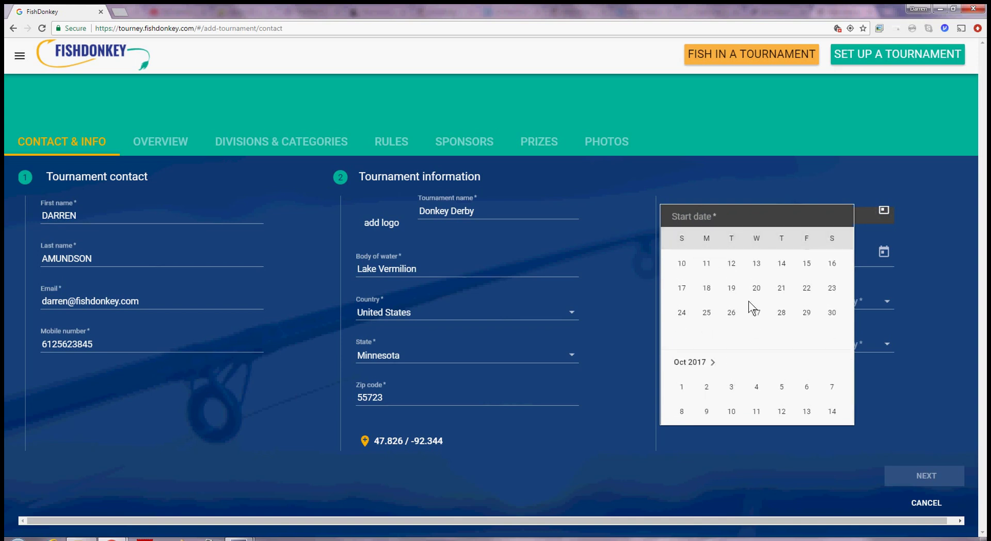
pyautogui.click(831, 311)
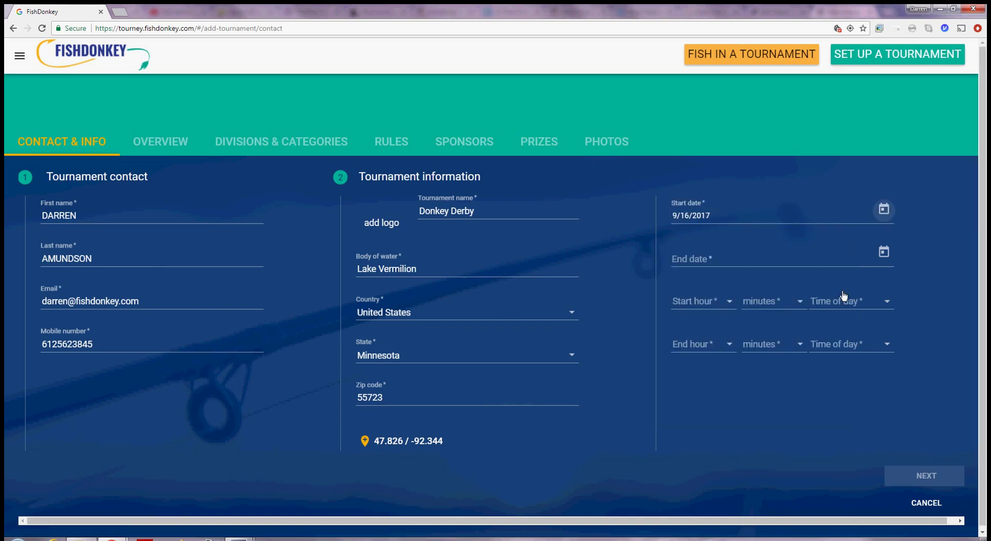
pyautogui.click(883, 254)
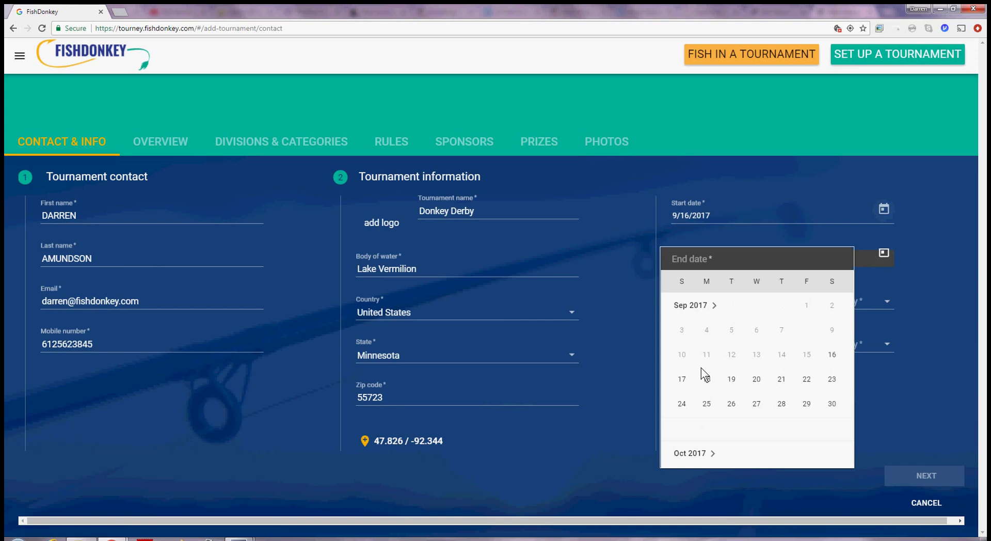
pyautogui.click(681, 381)
# Set the start time to 7:00 AM
pyautogui.click(696, 307)
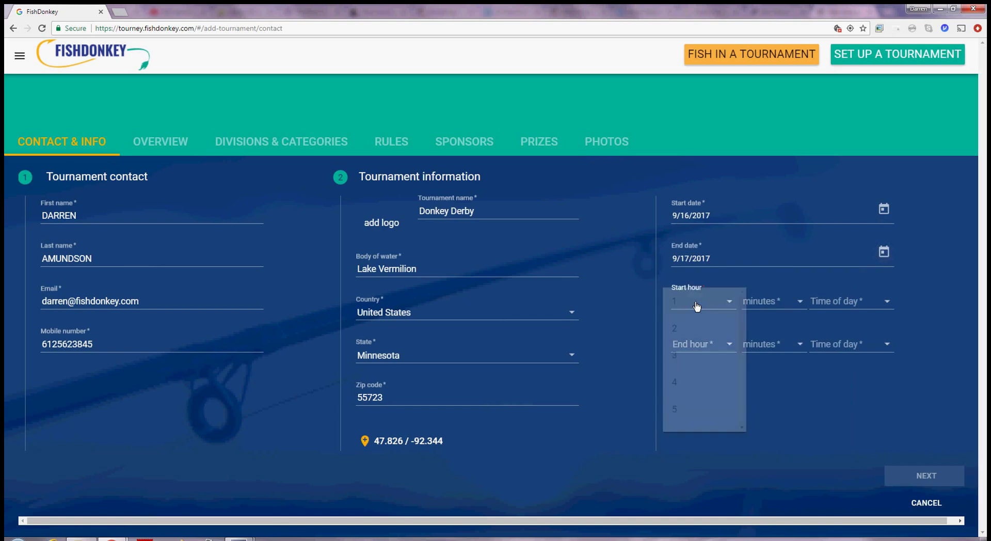
pyautogui.scroll(-1, 697, 355)
pyautogui.click(679, 414)
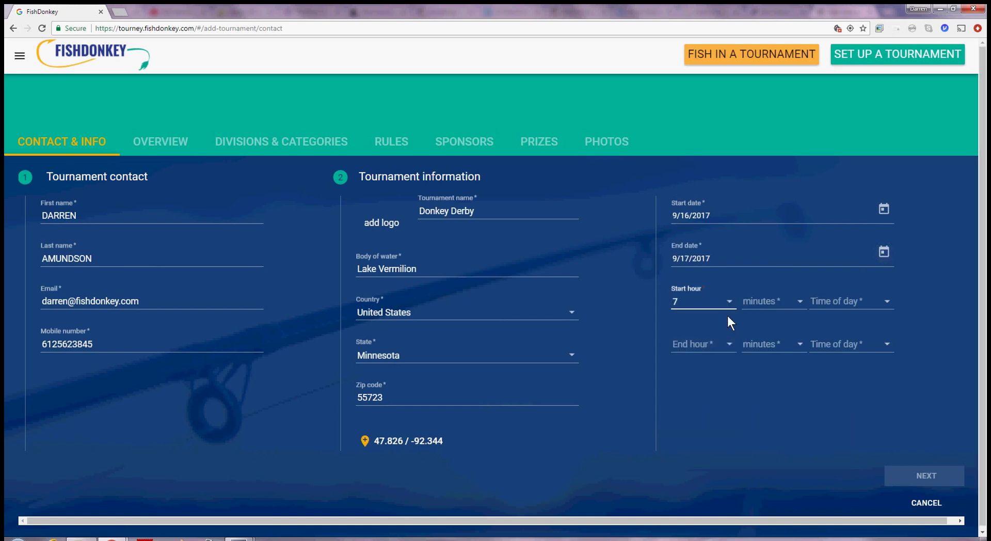
pyautogui.click(759, 301)
pyautogui.click(759, 302)
pyautogui.click(836, 304)
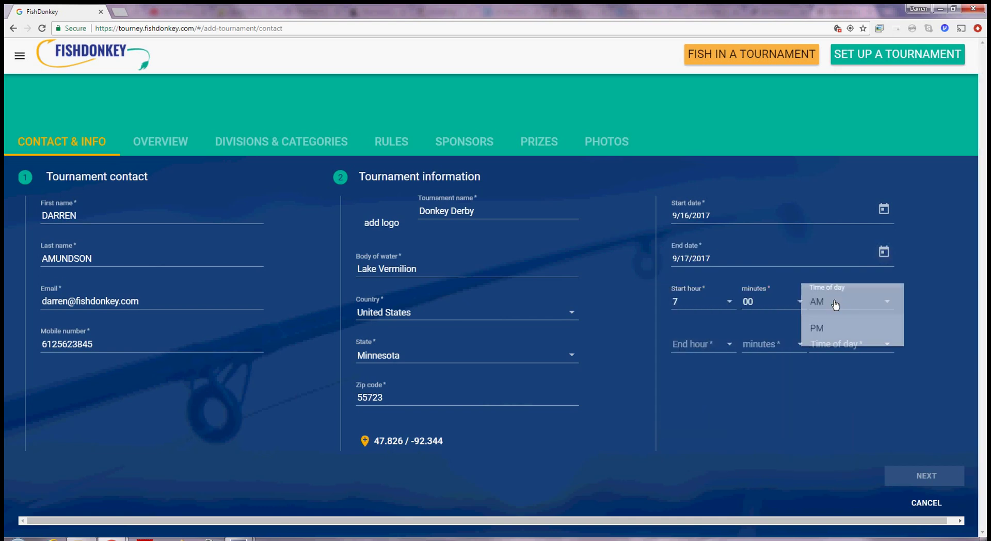
pyautogui.click(817, 310)
# Set the end time to 6:00 PM
pyautogui.click(690, 344)
pyautogui.scroll(-3, 688, 376)
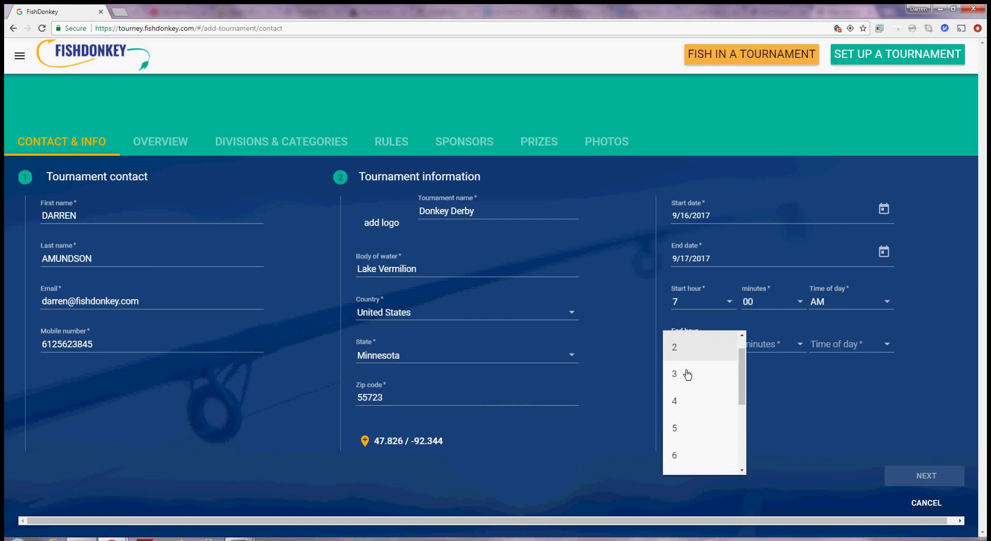
pyautogui.click(681, 384)
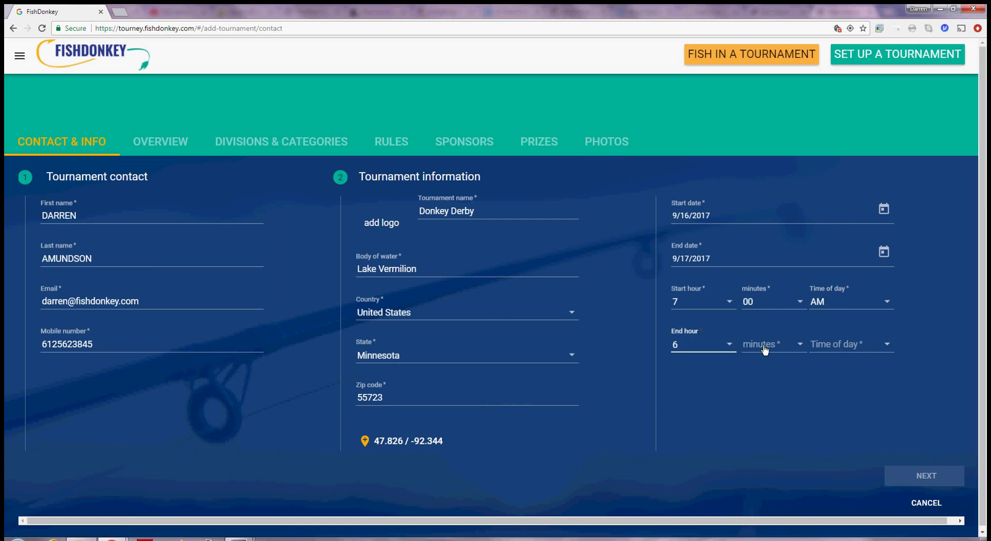
pyautogui.click(765, 345)
pyautogui.click(769, 345)
pyautogui.click(840, 347)
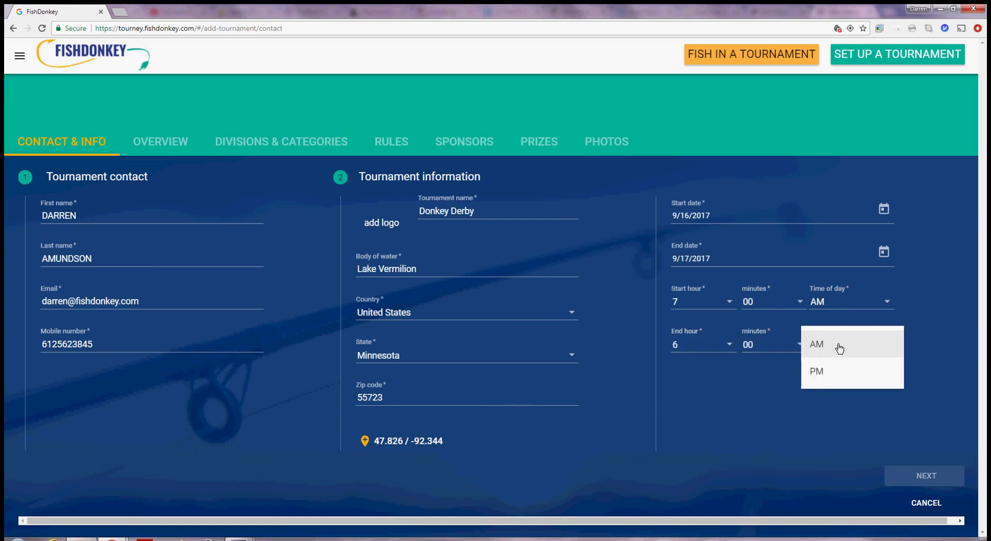
pyautogui.click(822, 370)
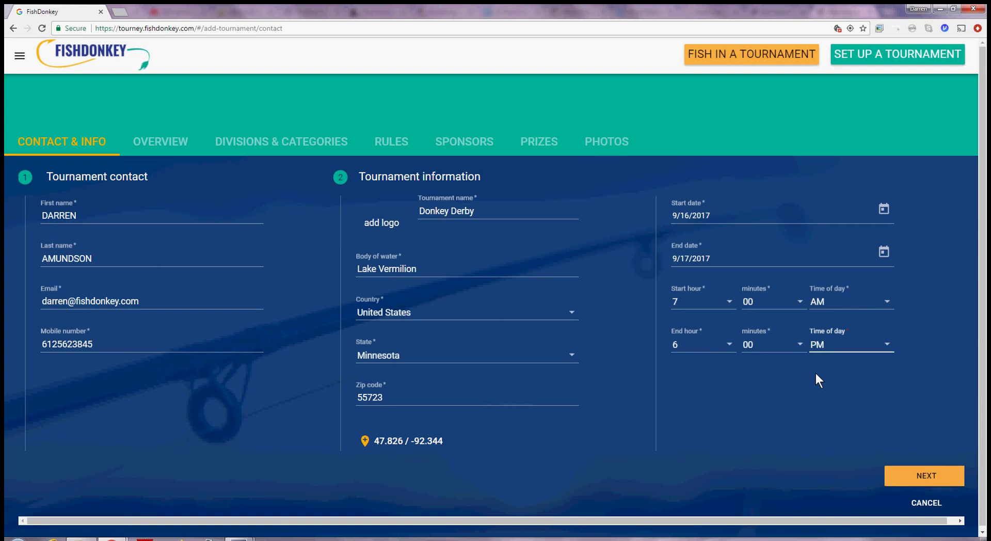
# Advance past Overview to Divisions & Categories and add the Open division with fee 0
pyautogui.click(929, 477)
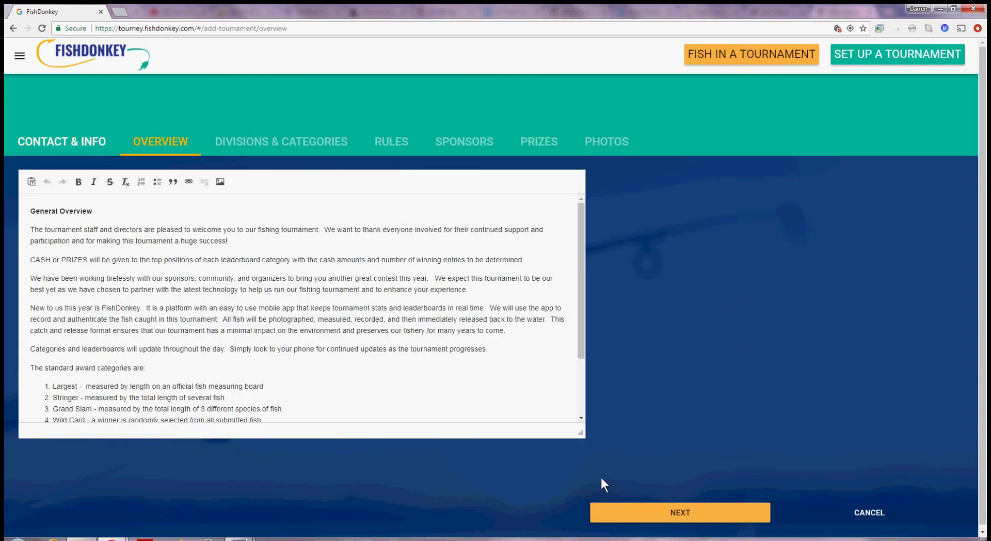
pyautogui.click(677, 513)
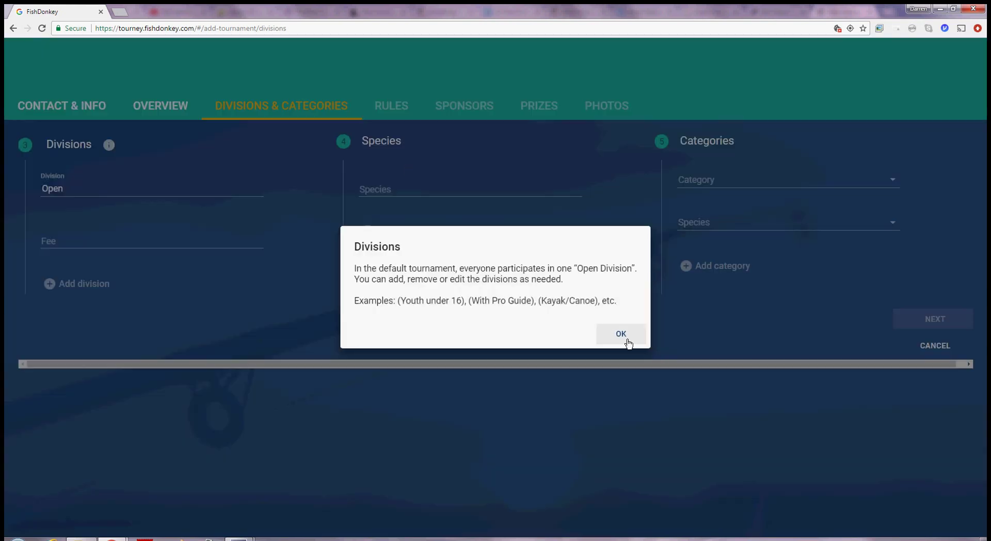
pyautogui.click(623, 336)
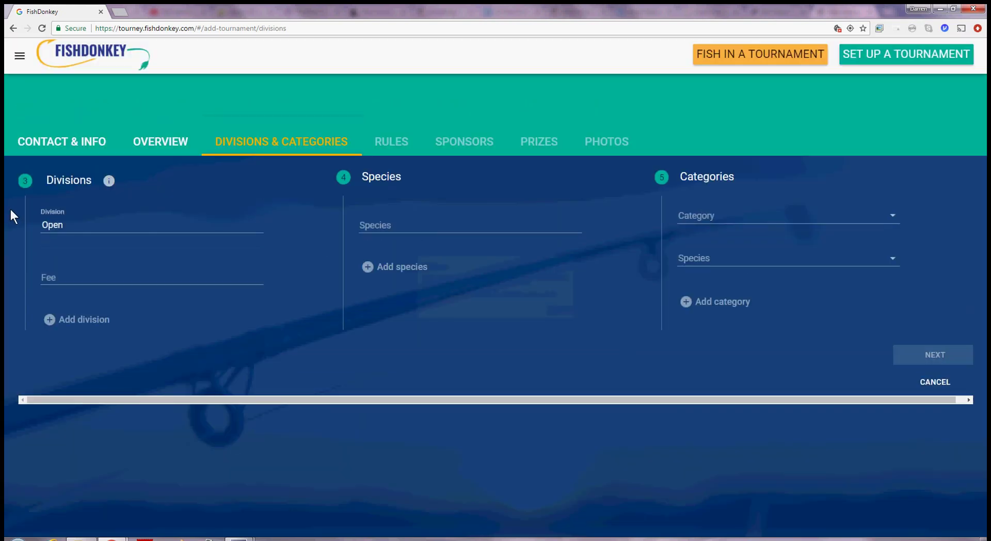
pyautogui.click(67, 277)
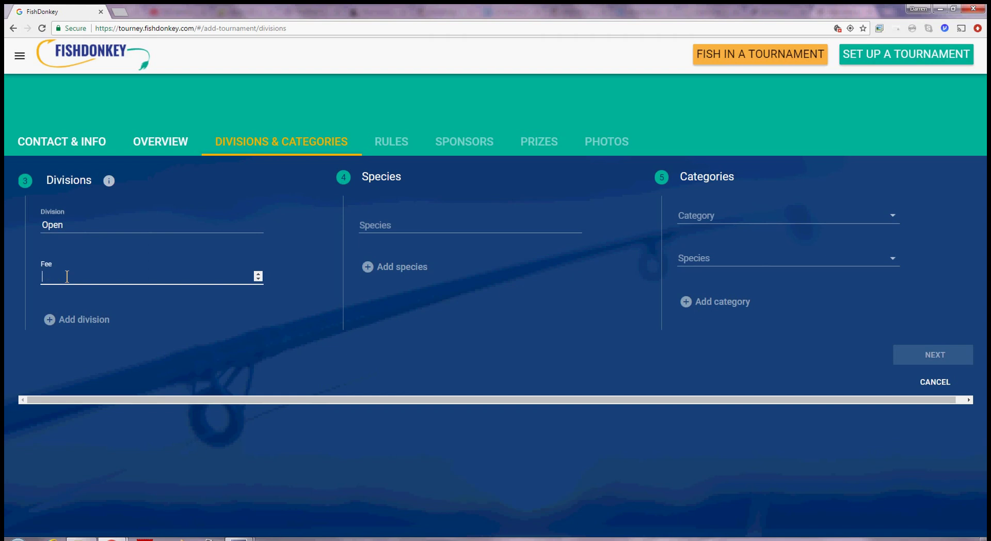
pyautogui.write('0')
pyautogui.click(56, 320)
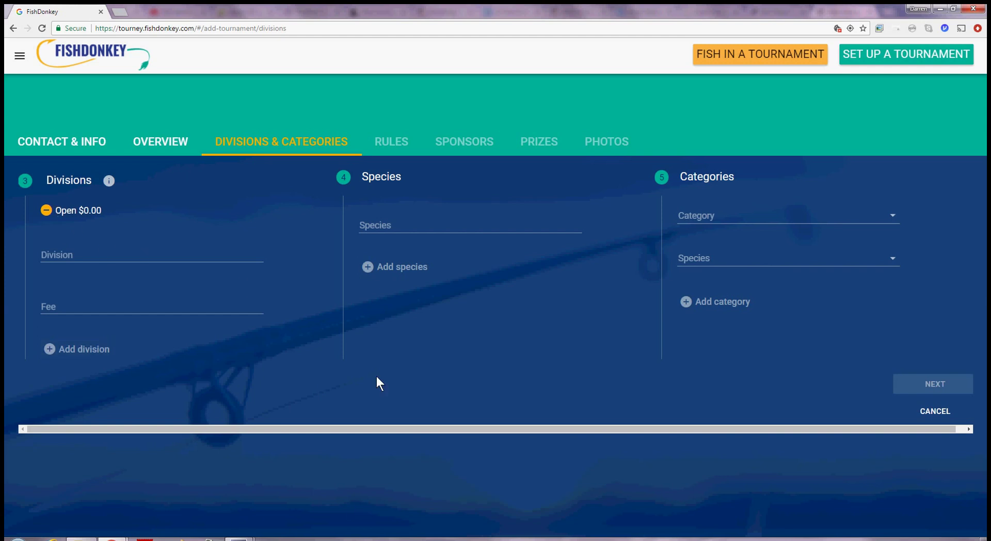
# Add Walleye and Pike to the tournament species list
pyautogui.click(391, 221)
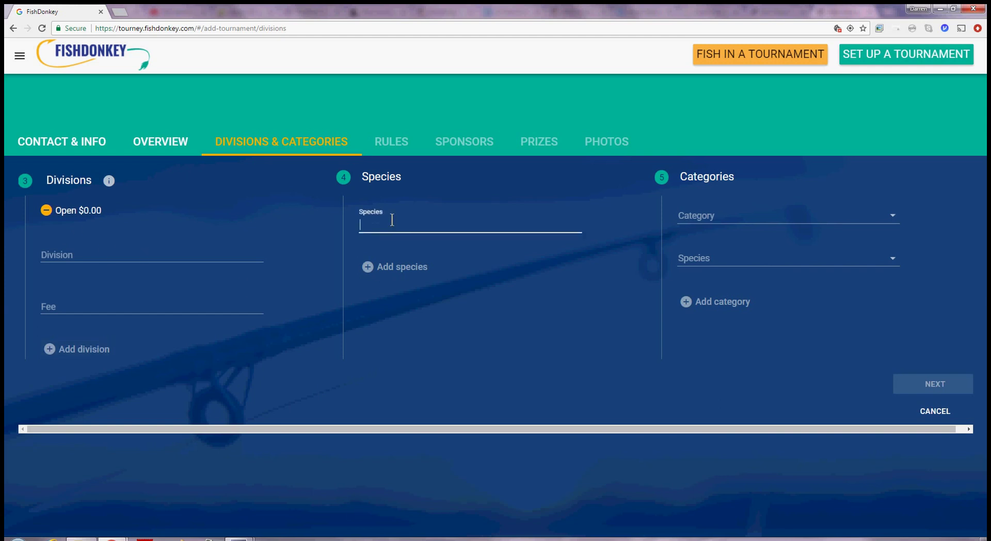
pyautogui.write('Walleye')
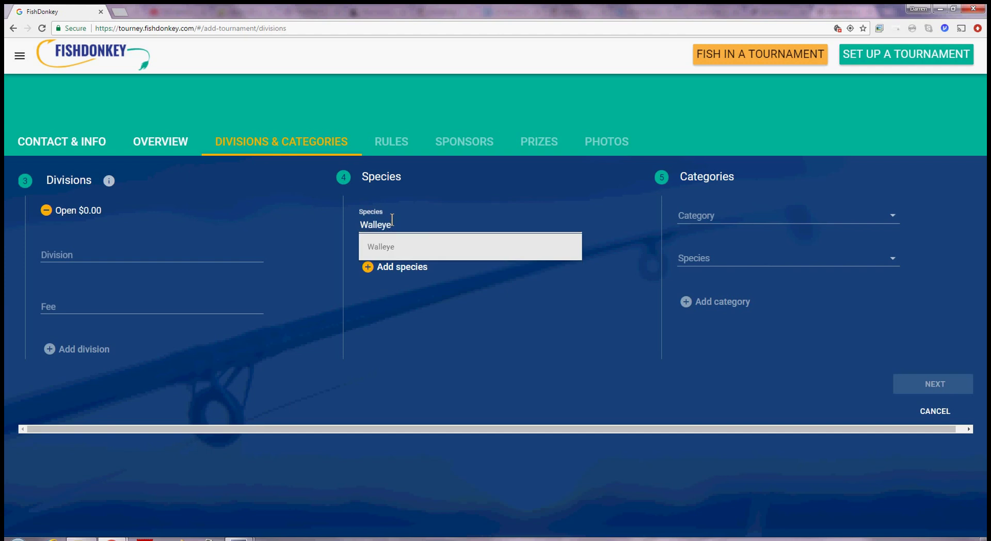
pyautogui.click(382, 247)
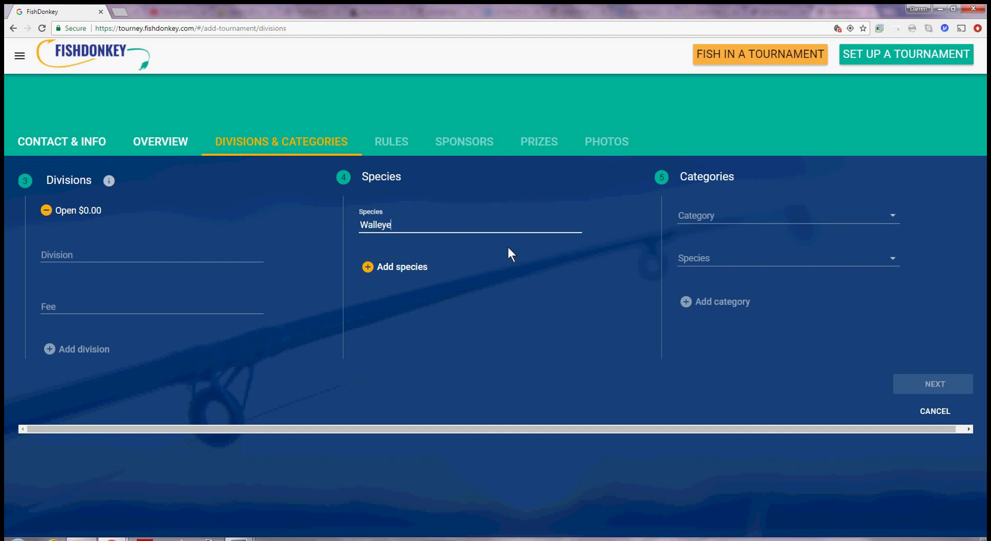
pyautogui.click(368, 267)
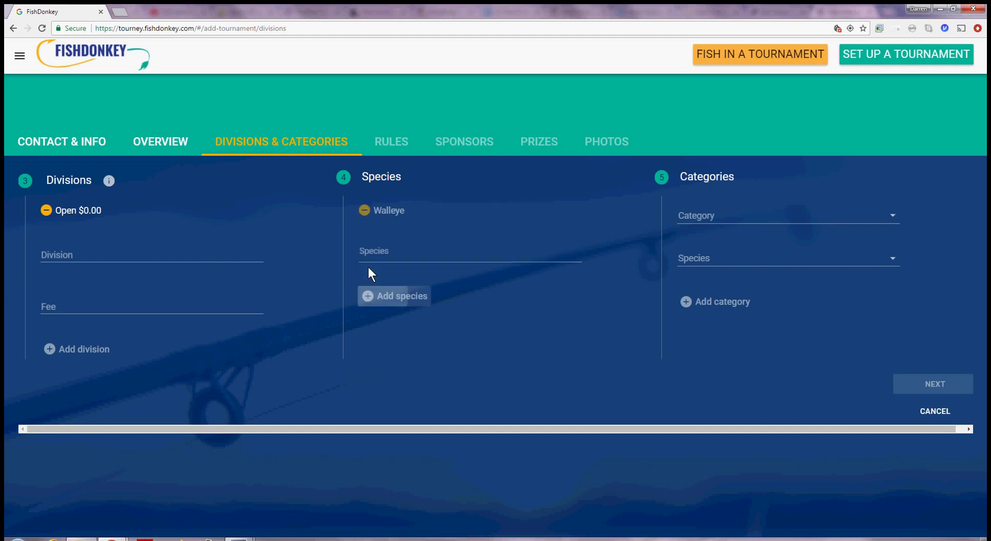
pyautogui.click(374, 253)
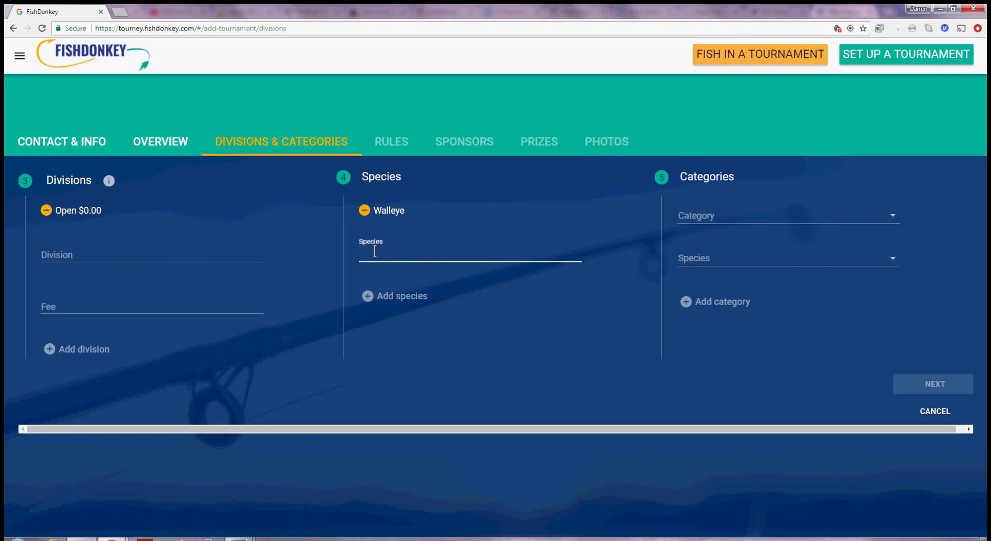
pyautogui.write('Pike')
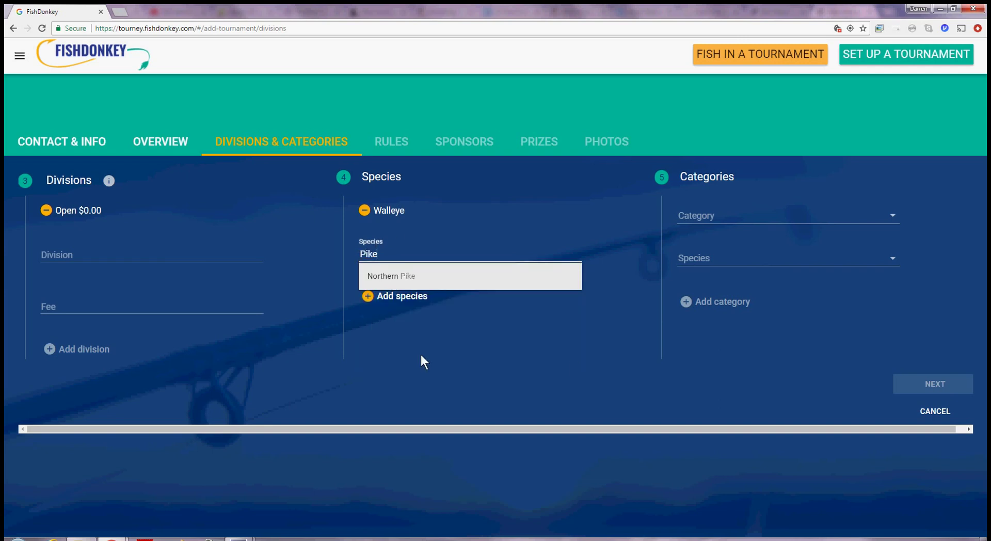
pyautogui.click(630, 284)
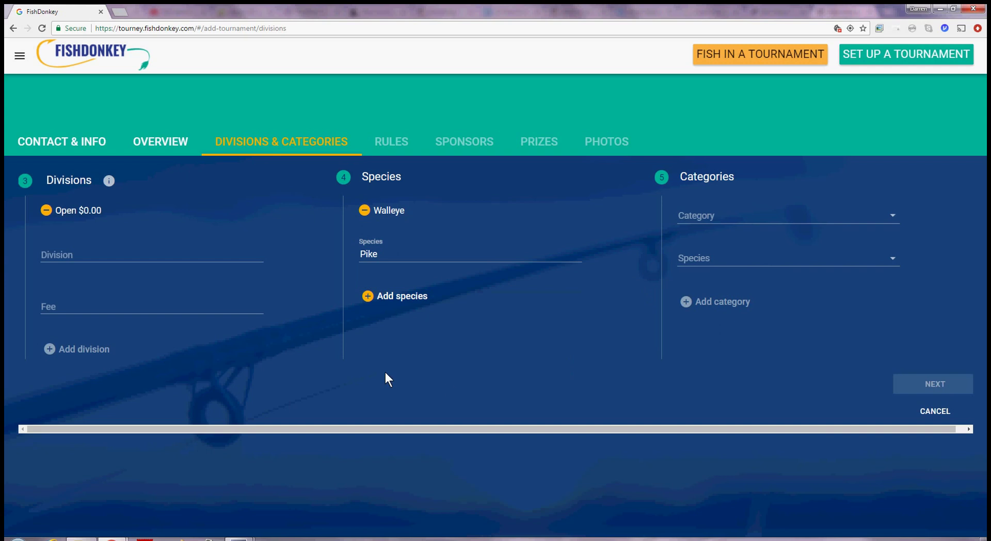
pyautogui.click(367, 299)
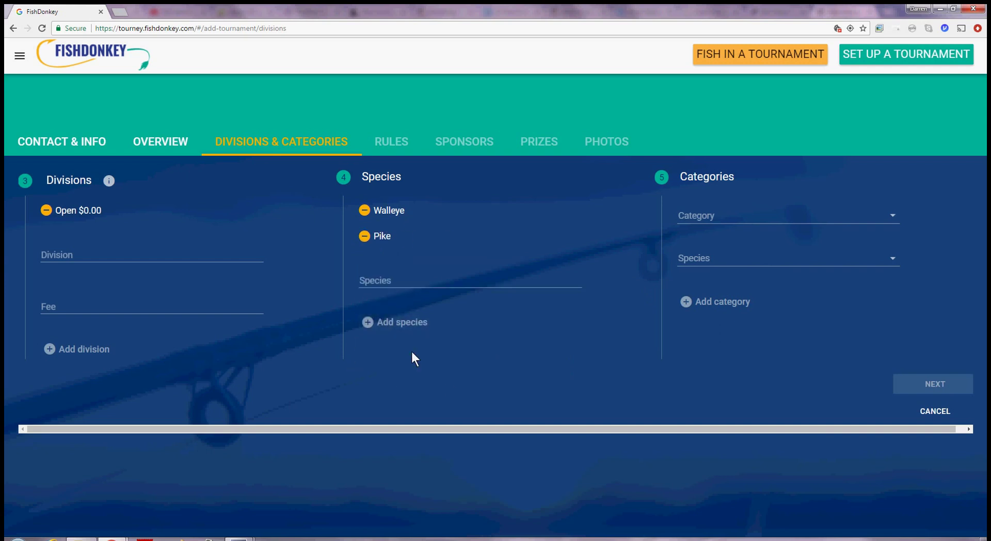
# Add a Largest Walleye category and remove Pike from the species
pyautogui.click(710, 216)
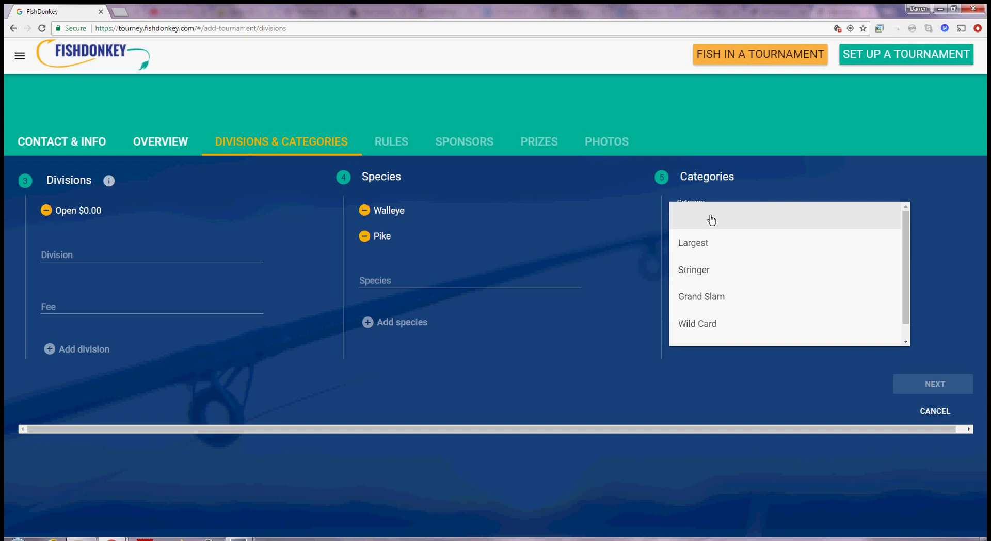
pyautogui.click(702, 246)
pyautogui.click(703, 264)
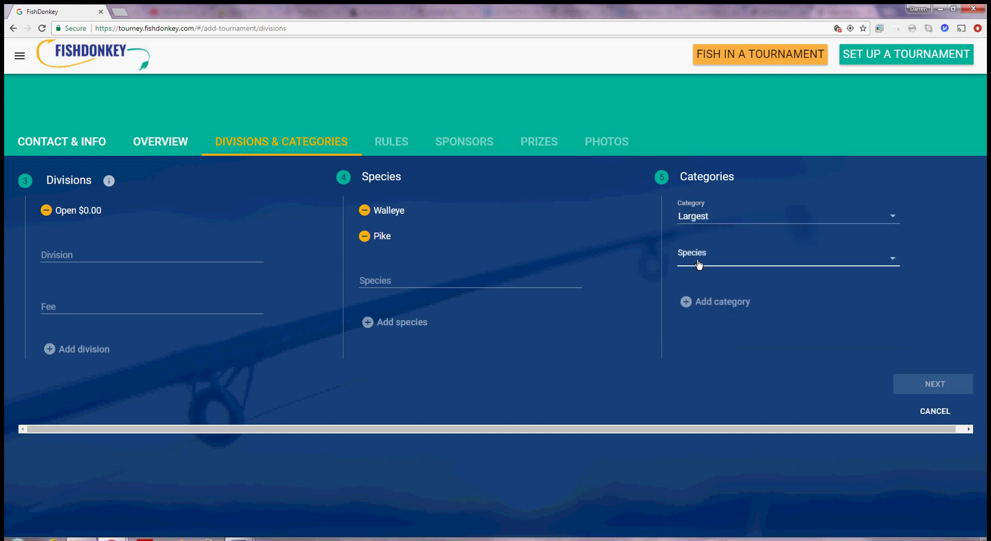
pyautogui.click(701, 287)
pyautogui.click(694, 302)
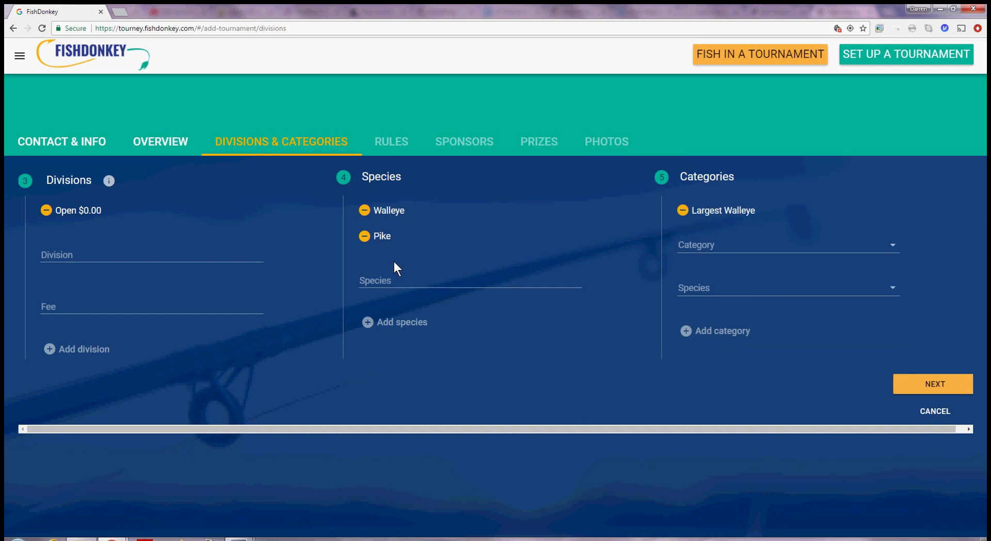
pyautogui.click(364, 236)
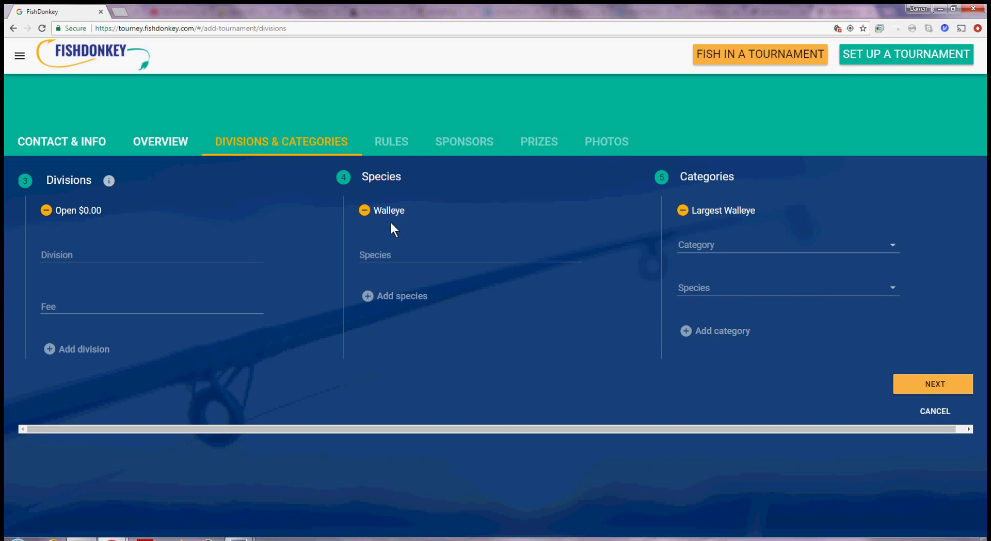
# Add a Stringer category of 5 Walleye
pyautogui.click(704, 250)
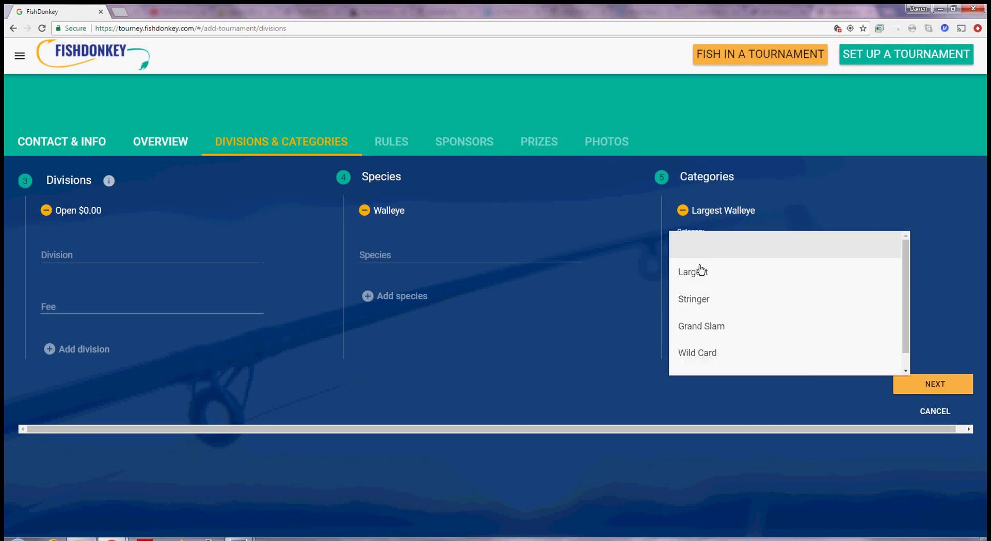
pyautogui.click(701, 299)
pyautogui.click(701, 291)
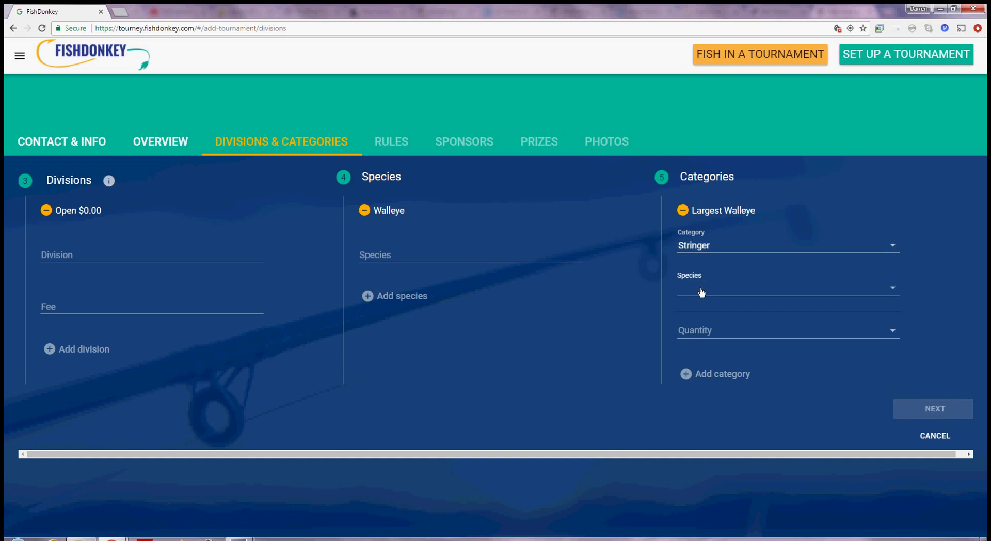
pyautogui.click(696, 315)
pyautogui.click(699, 330)
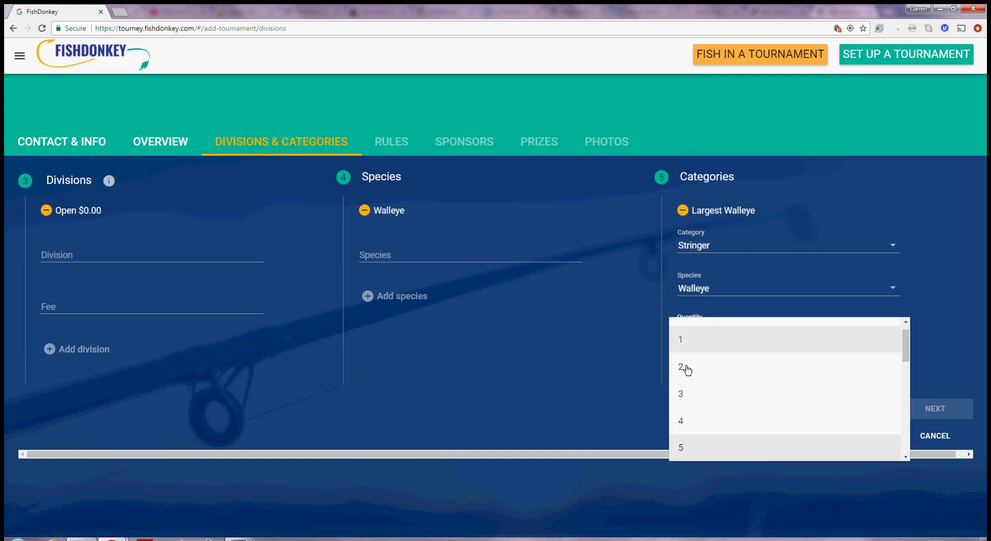
pyautogui.click(693, 457)
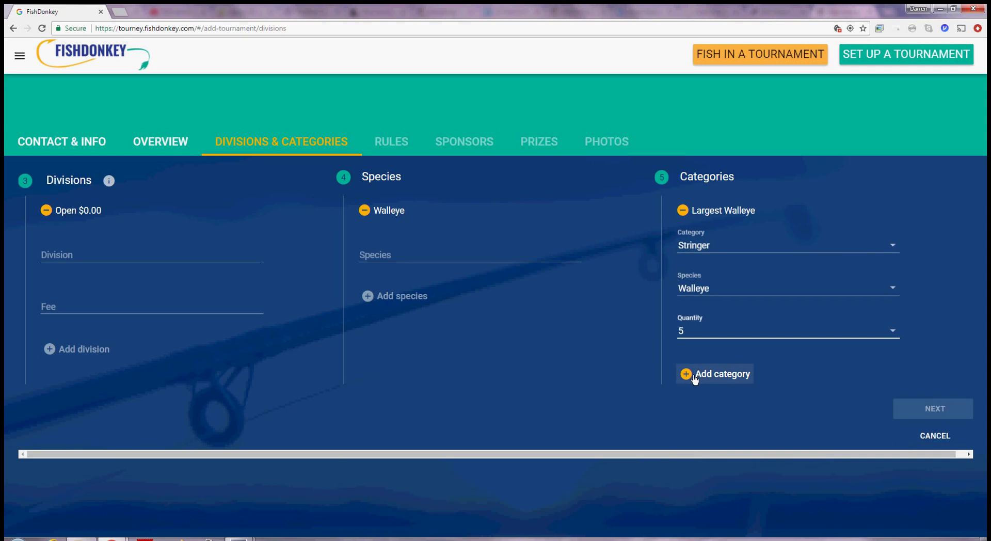
pyautogui.click(689, 375)
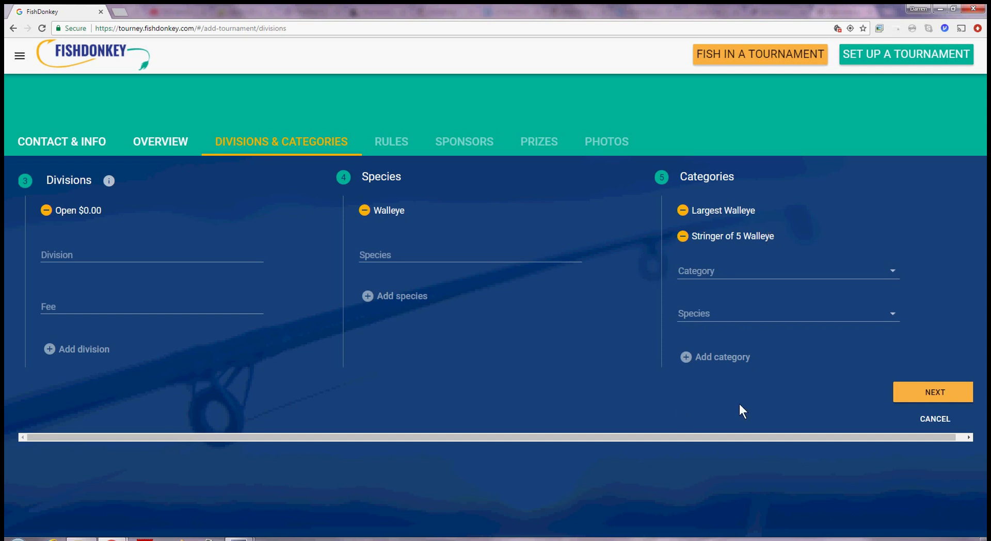
# Go past Rules to Sponsors and upload the Spring Bay Resort.gif logo from the Sponsors folder
pyautogui.click(927, 398)
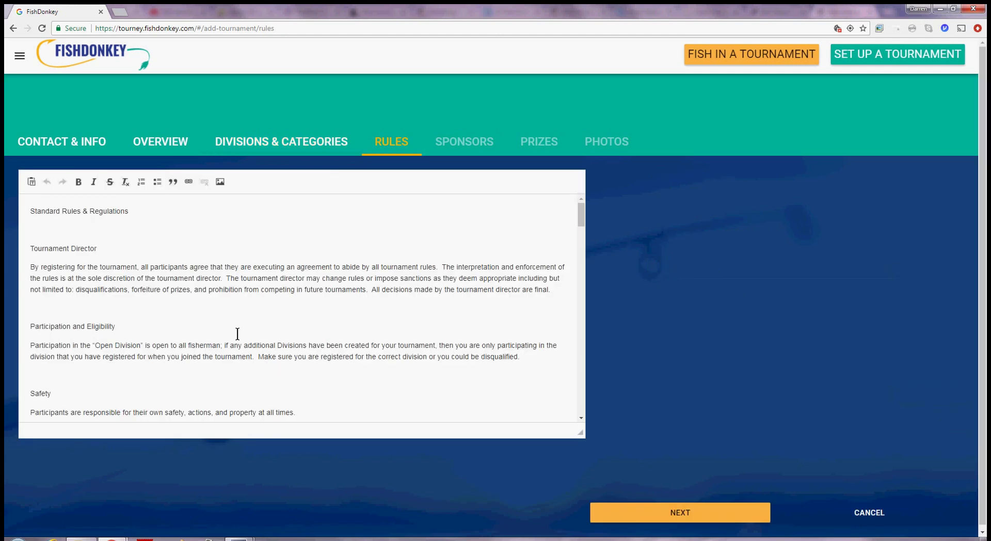
pyautogui.click(691, 516)
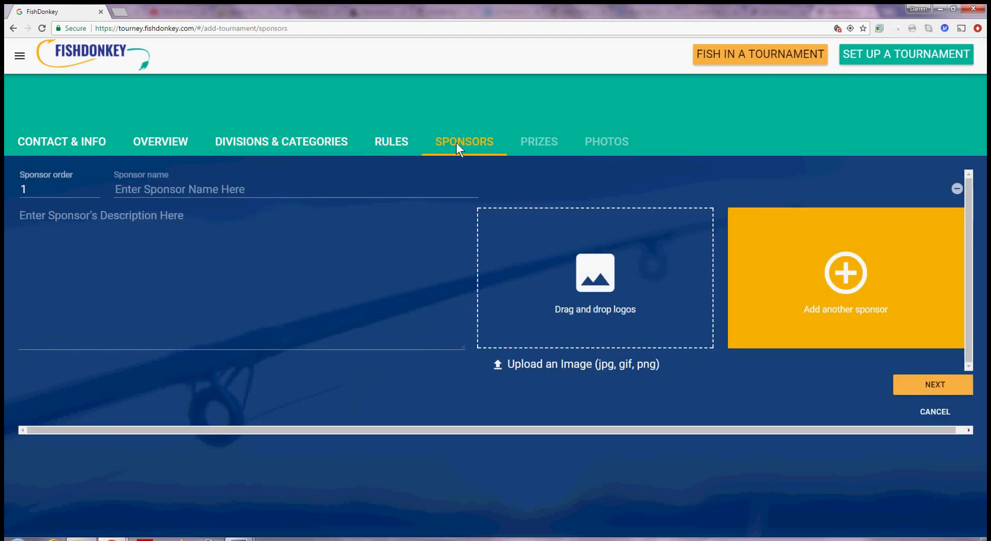
pyautogui.click(559, 368)
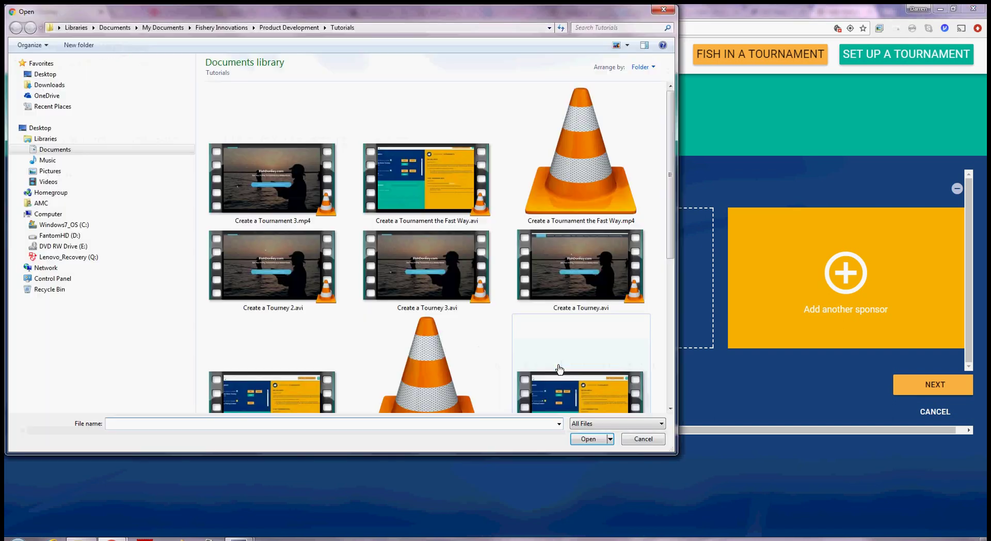
pyautogui.click(27, 149)
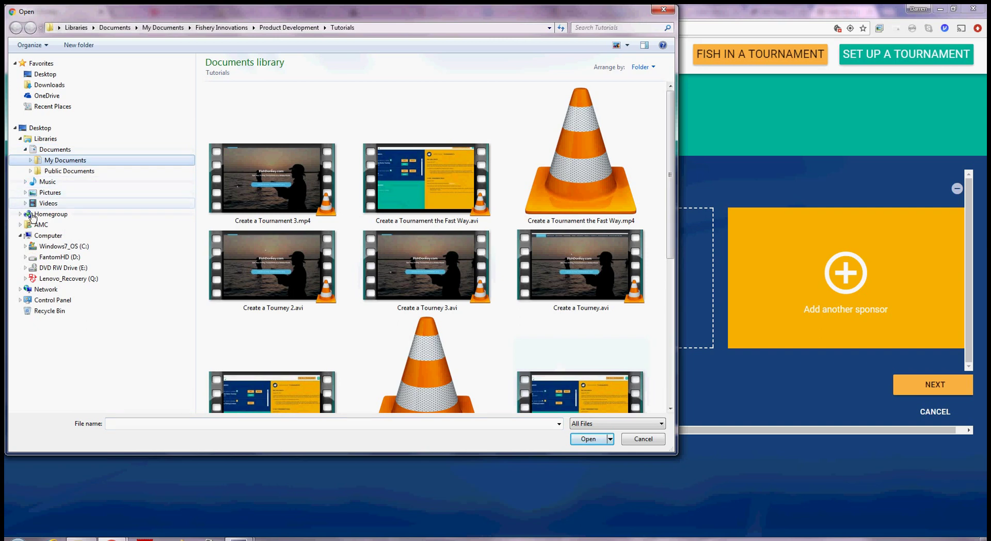
pyautogui.click(25, 246)
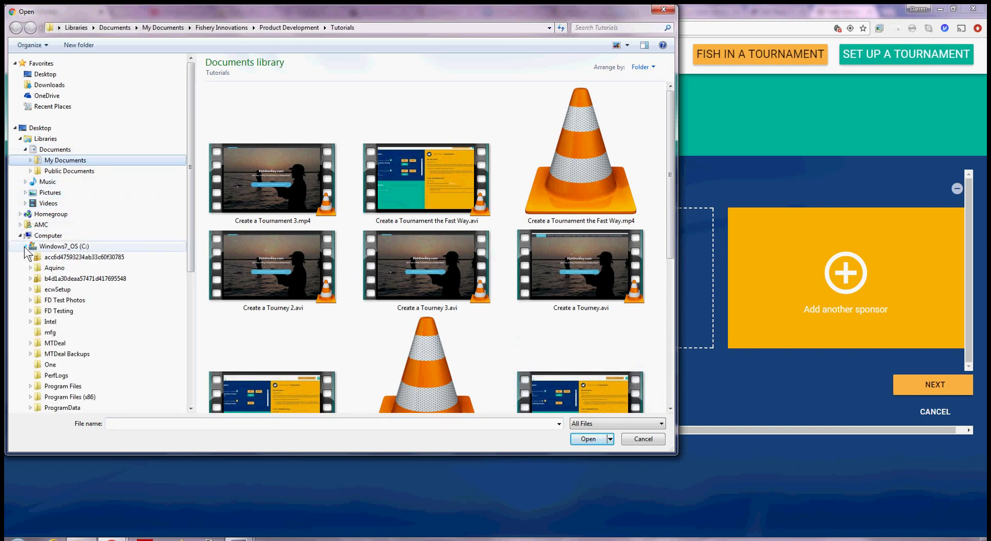
pyautogui.click(31, 300)
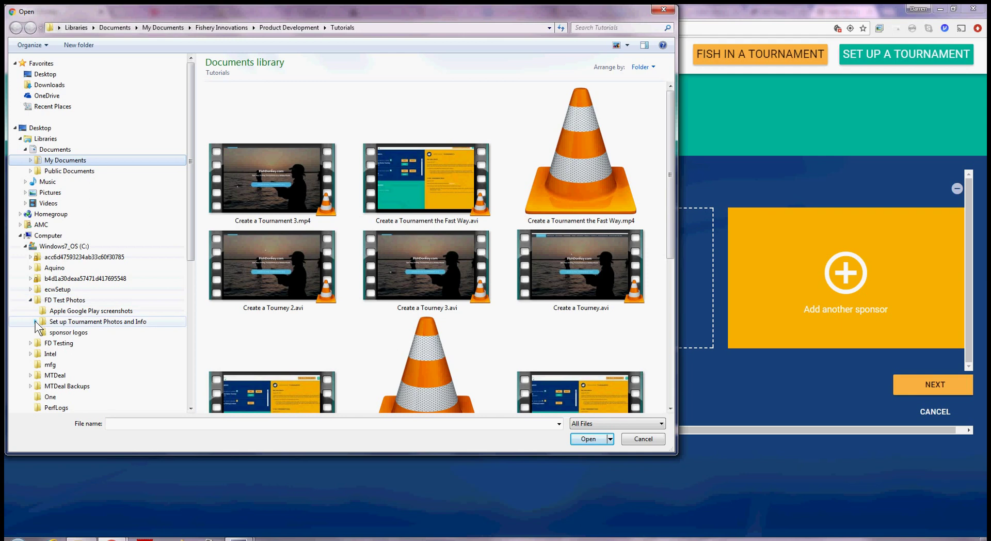
pyautogui.click(83, 323)
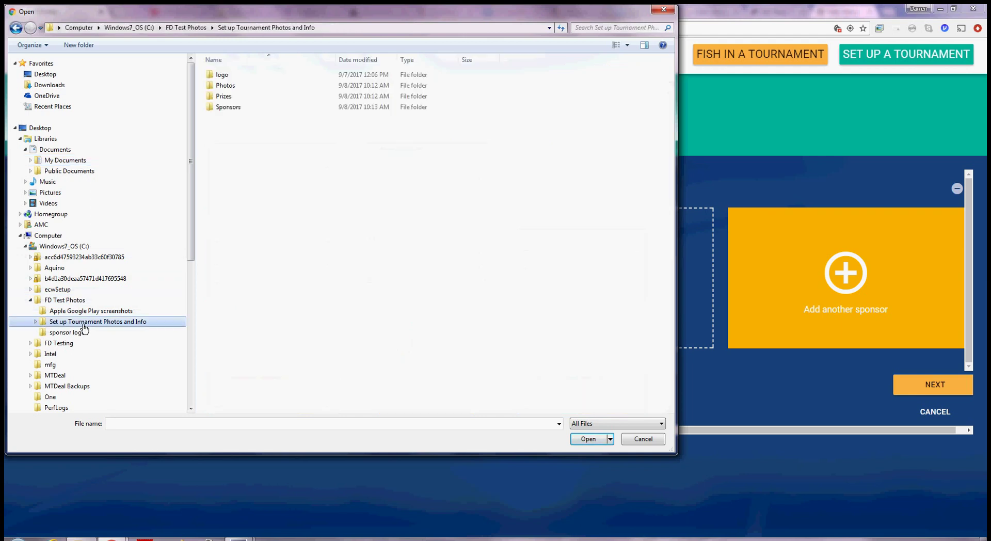
pyautogui.doubleClick(247, 108)
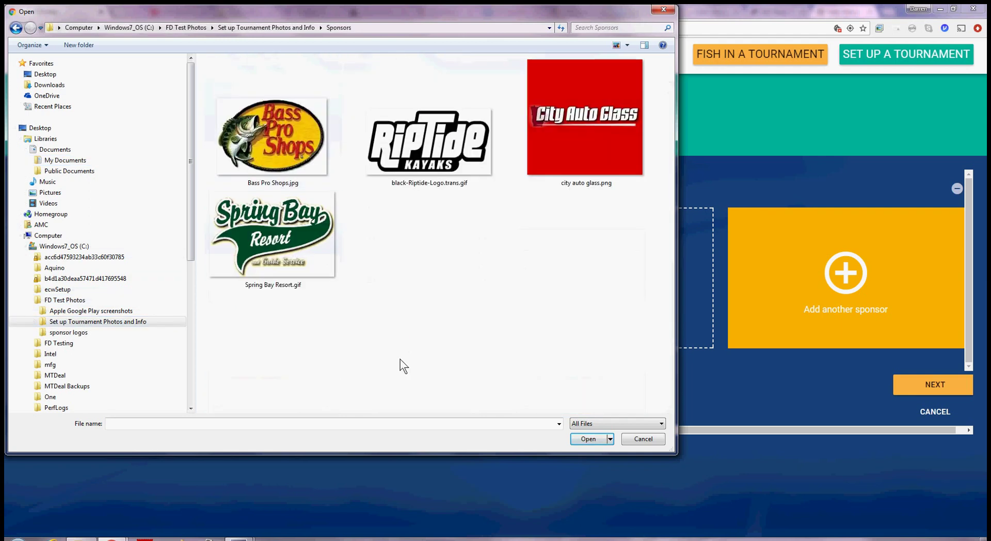
pyautogui.doubleClick(281, 237)
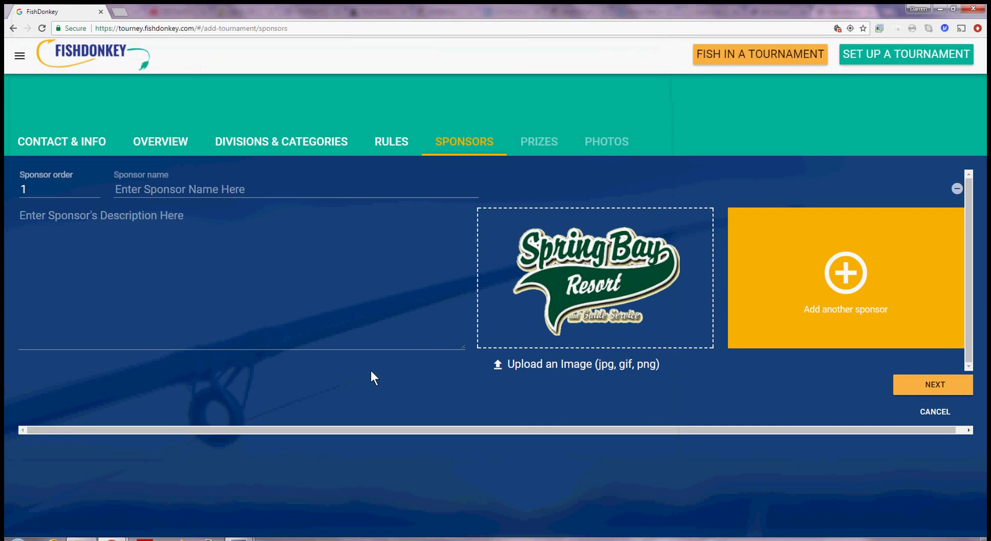
# Enter the sponsor name Spring Bay and save the sponsor
pyautogui.click(255, 189)
pyautogui.write('Spring Bay Resort')
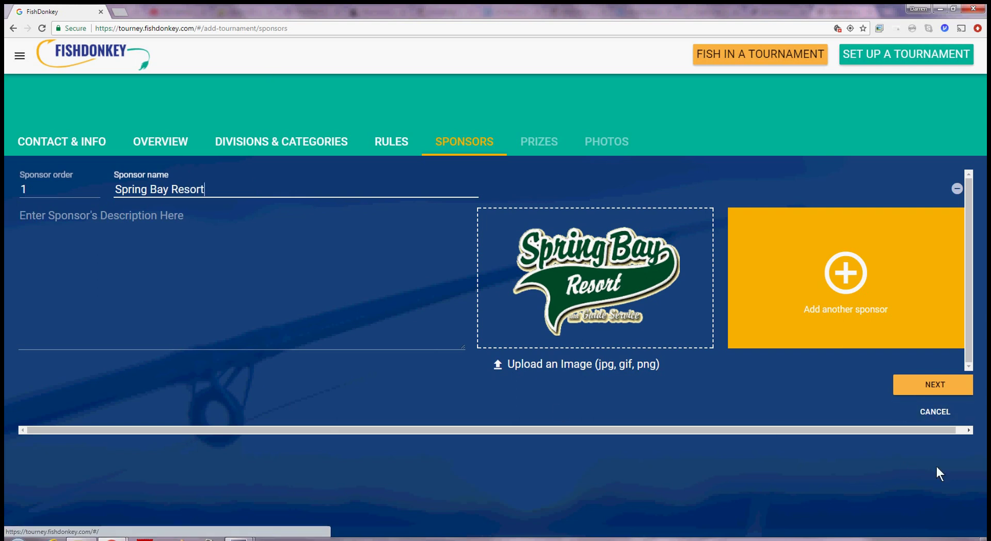
pyautogui.click(928, 392)
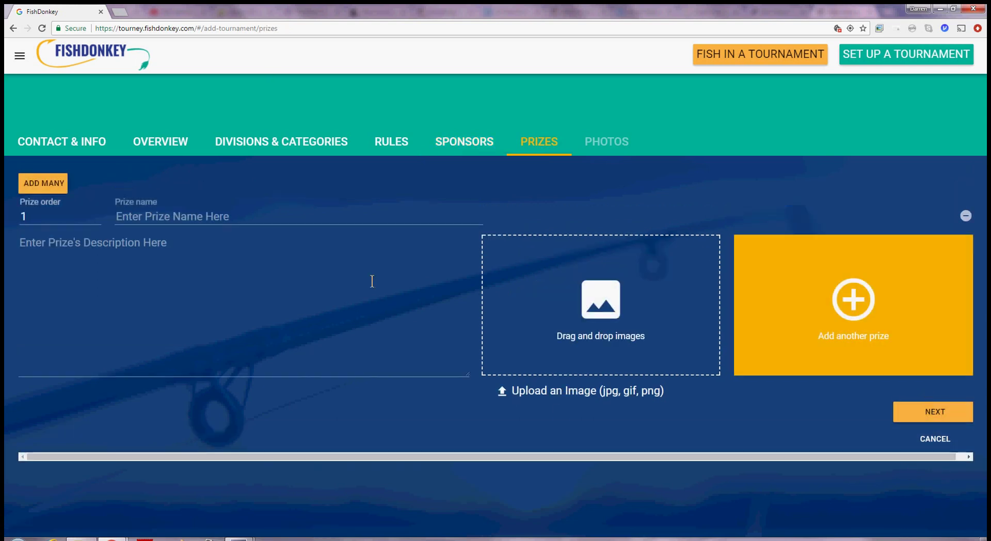
# Name prize 1 '$100 for the winner of each leaderboard'
pyautogui.click(257, 217)
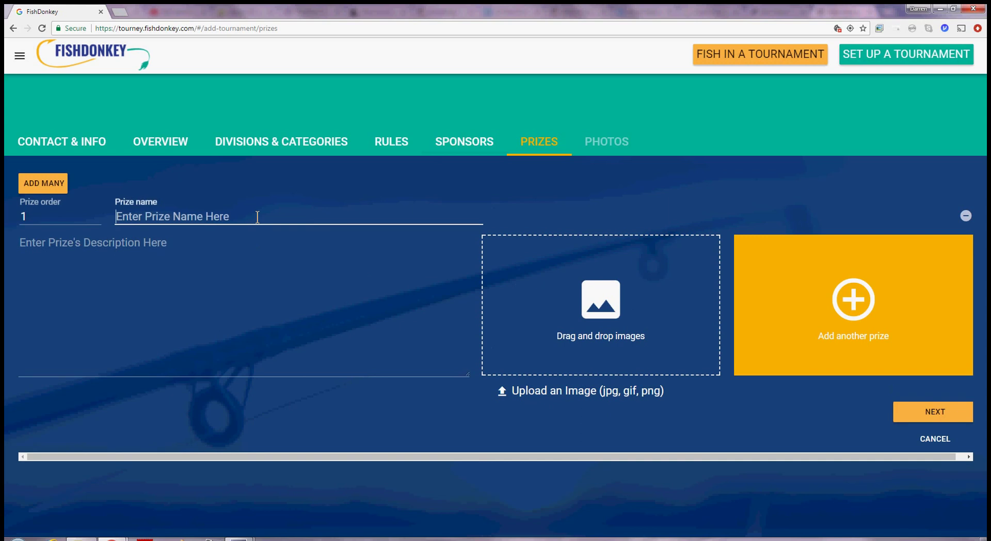
pyautogui.write('$1000')
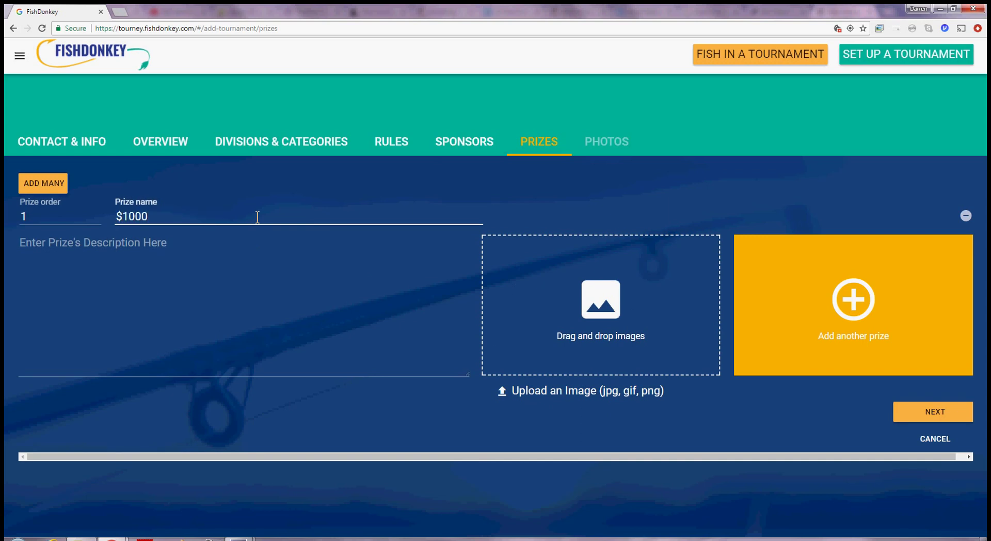
pyautogui.press('BackSpace')
pyautogui.write('for the winner of each ')
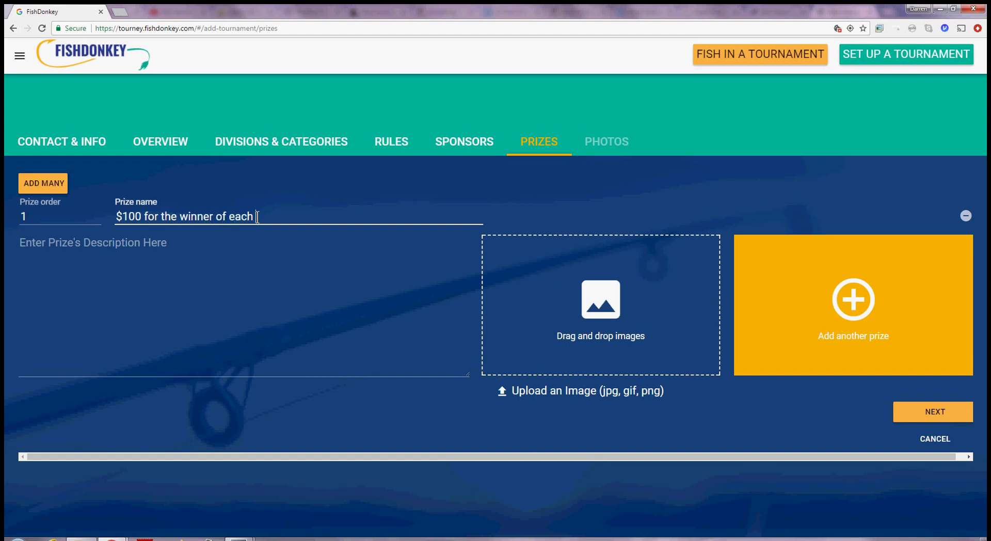
pyautogui.write('leaderboard')
# Attach the bag-of-gold.jpg image from the Prizes folder and save the prize
pyautogui.click(521, 391)
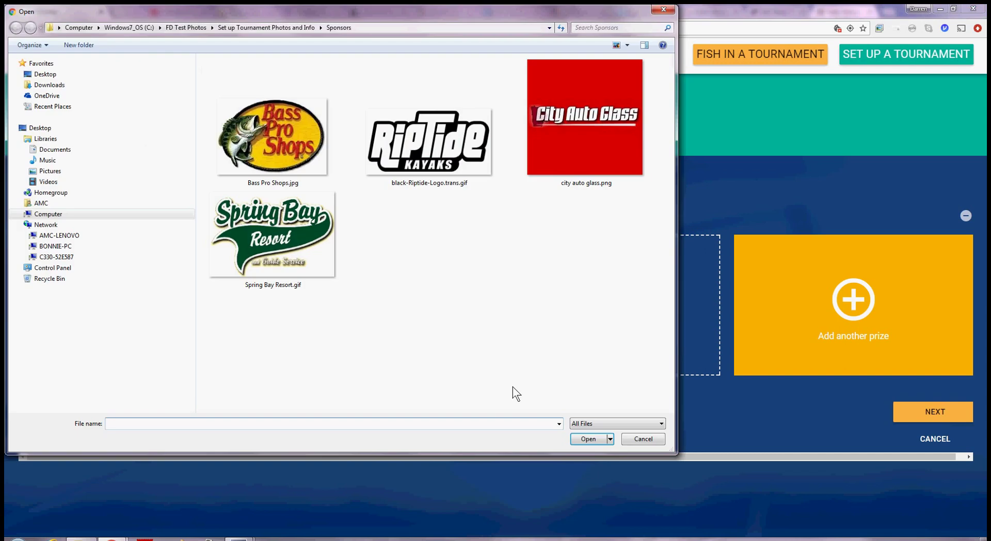
pyautogui.click(290, 29)
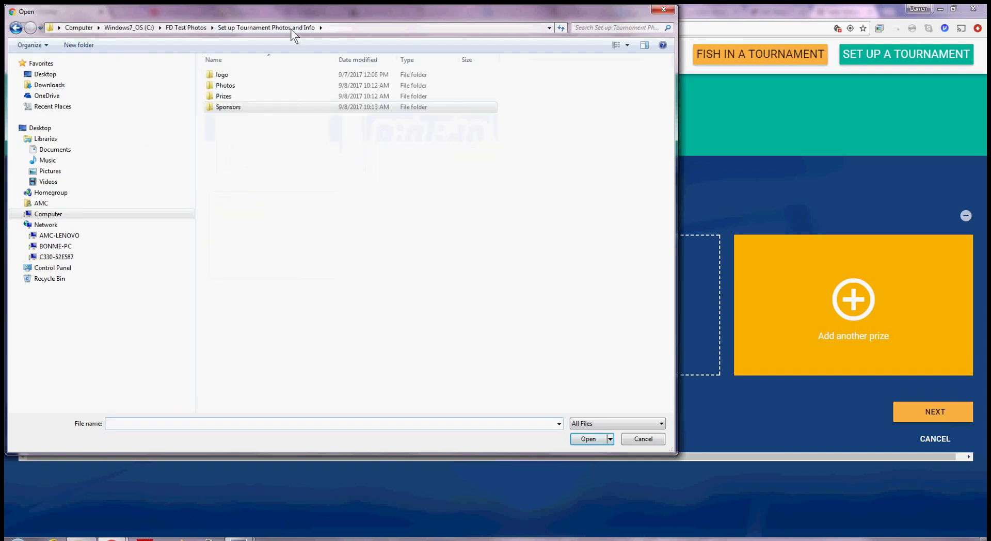
pyautogui.doubleClick(232, 97)
pyautogui.doubleClick(267, 119)
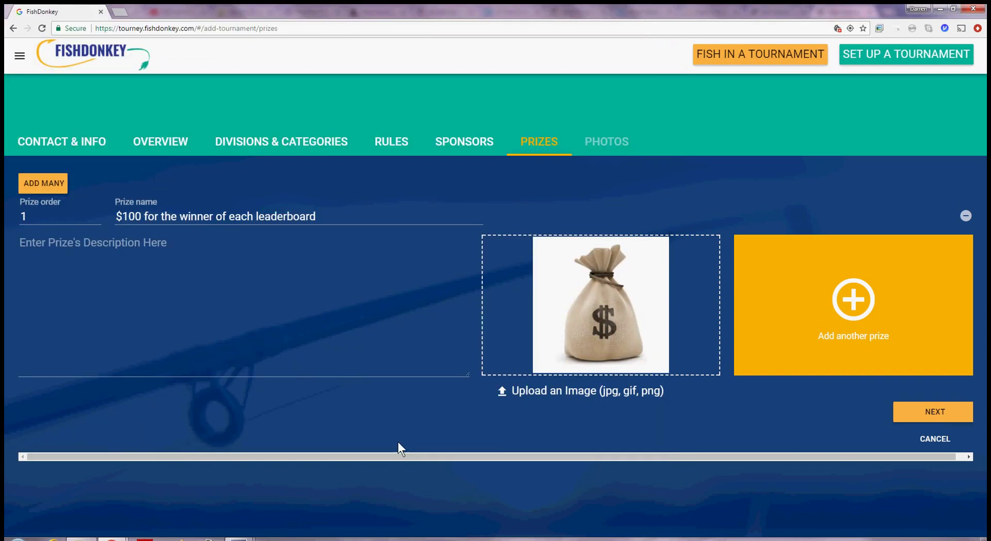
pyautogui.click(934, 411)
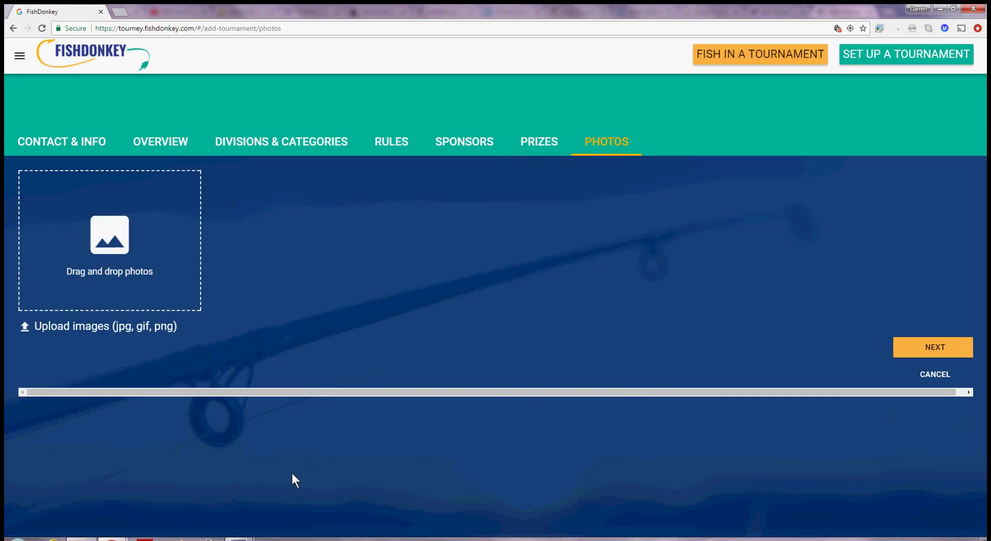
# Upload the angler-on-dock and family-with-walleye photos from the Photos folder
pyautogui.click(76, 330)
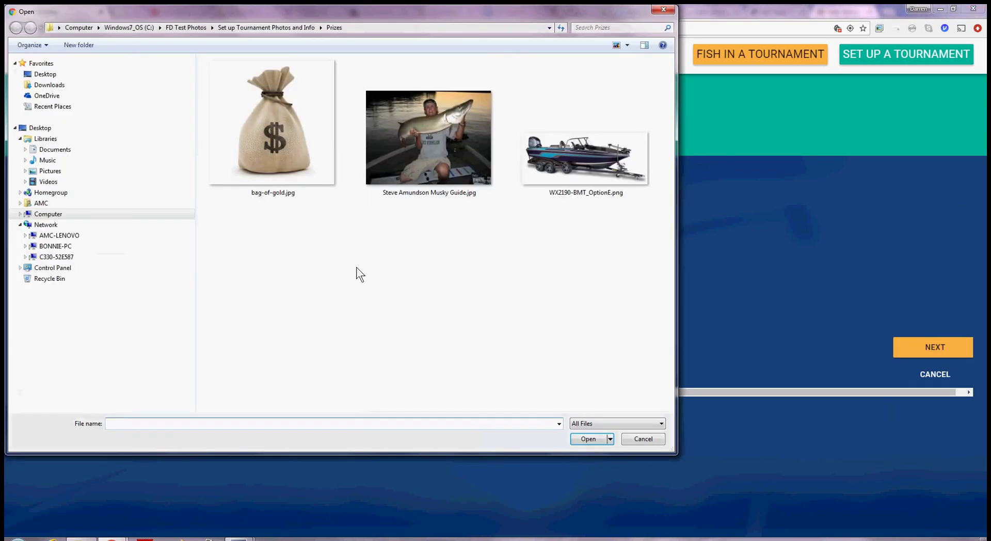
pyautogui.click(287, 27)
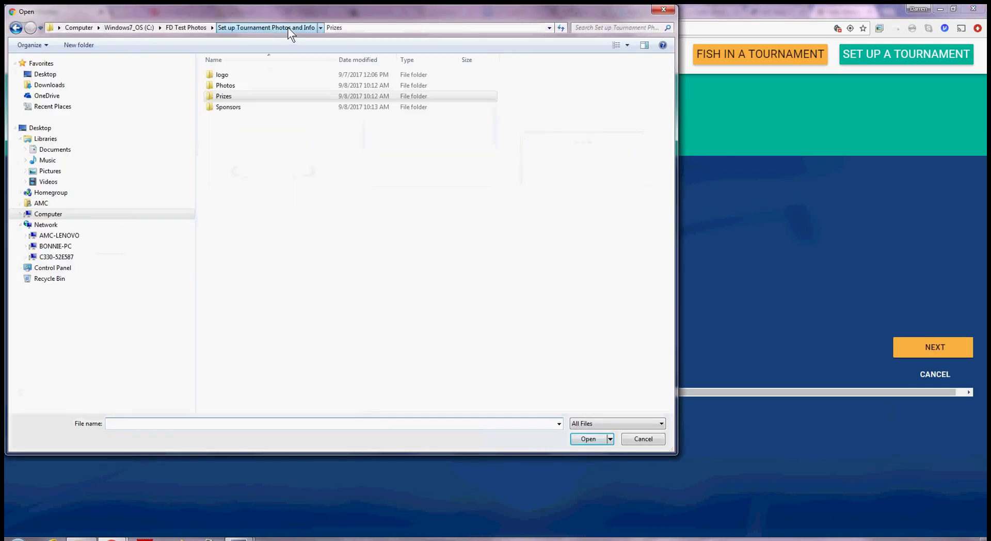
pyautogui.doubleClick(220, 85)
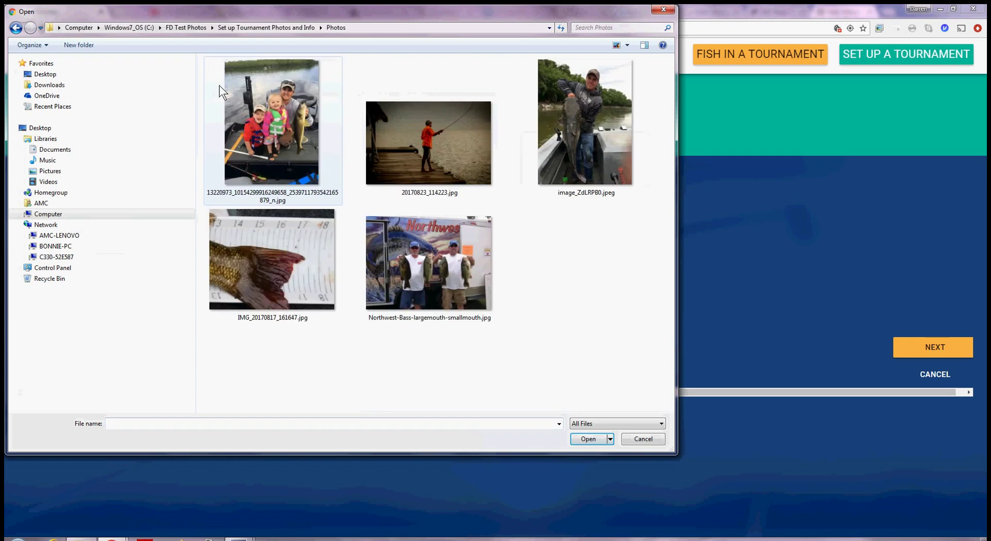
pyautogui.click(452, 150)
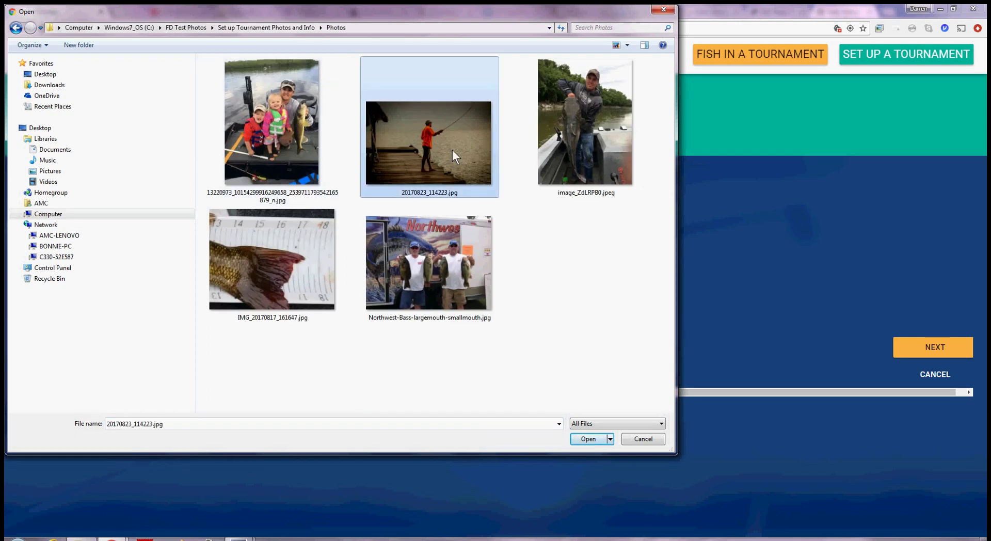
pyautogui.keyDown('ctrl'); pyautogui.click(302, 159); pyautogui.keyUp('ctrl')
pyautogui.click(587, 439)
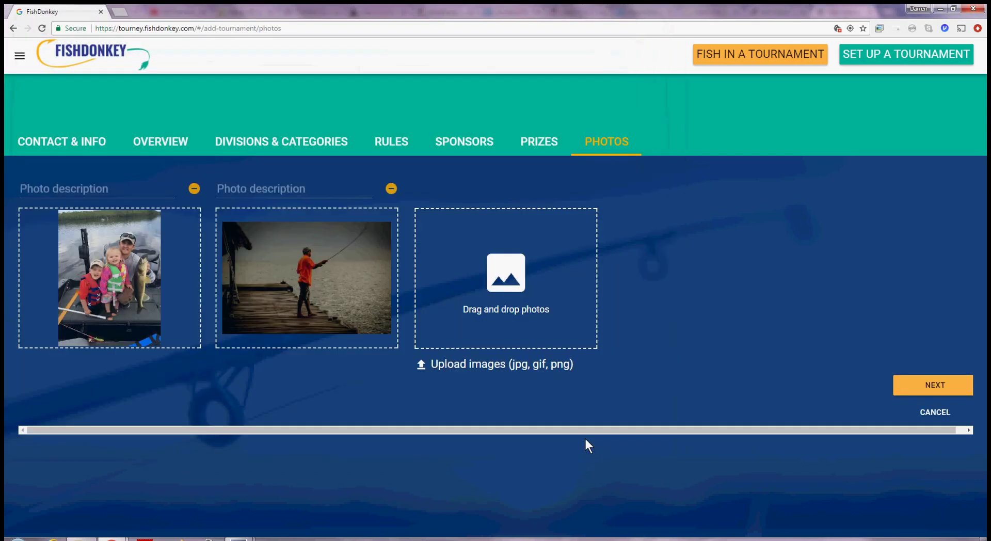
# Create the Donkey Derby tournament from the summary and dismiss the congratulations message
pyautogui.click(952, 391)
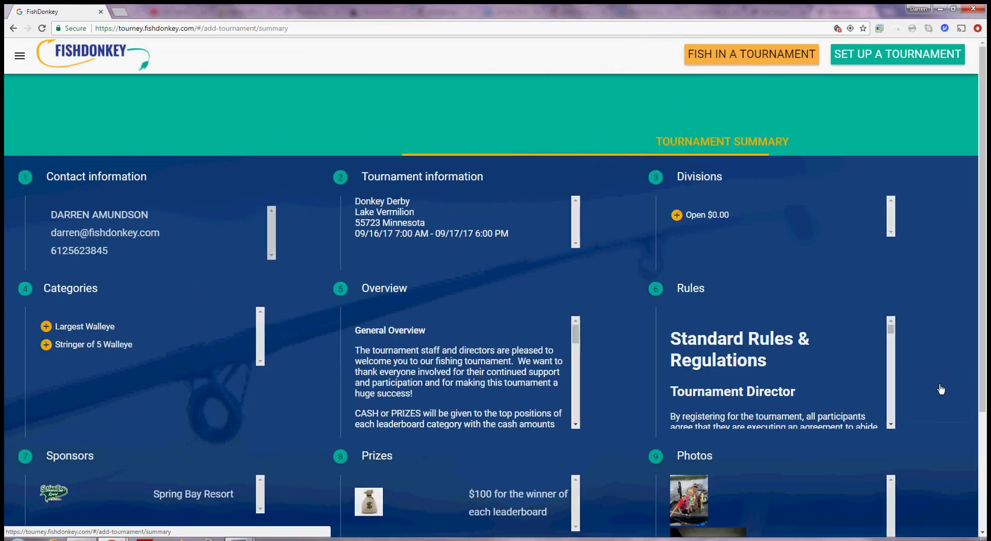
pyautogui.scroll(-2, 958, 336)
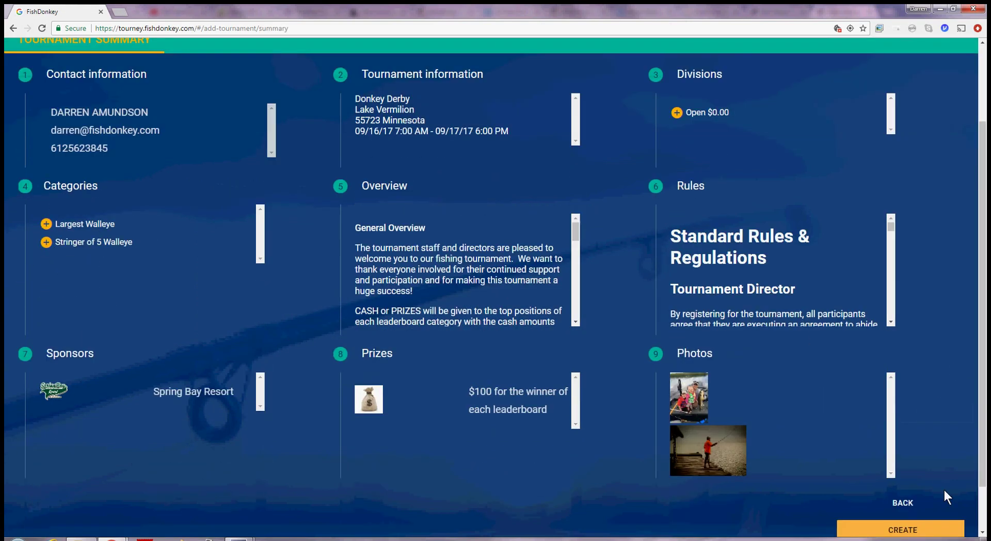
pyautogui.scroll(-1, 968, 400)
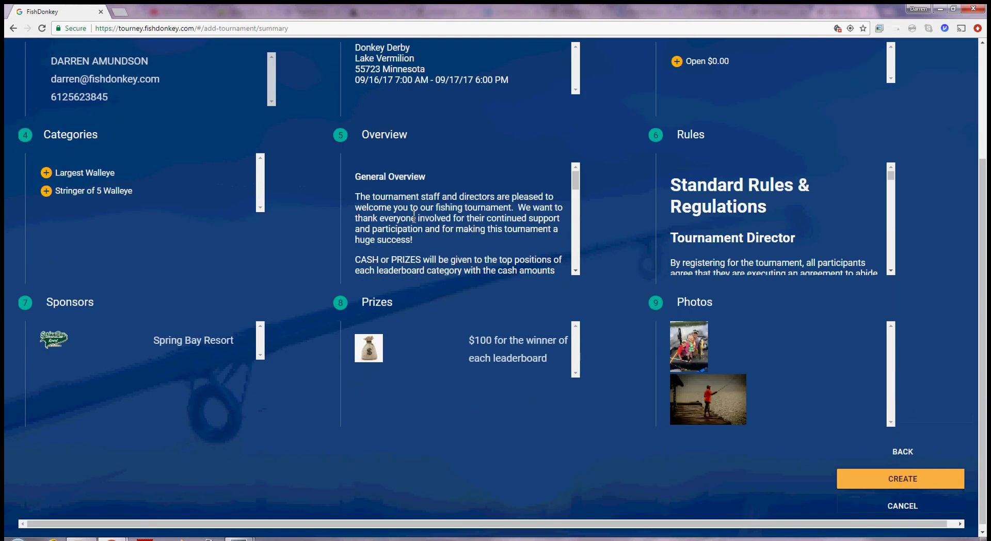
pyautogui.click(902, 479)
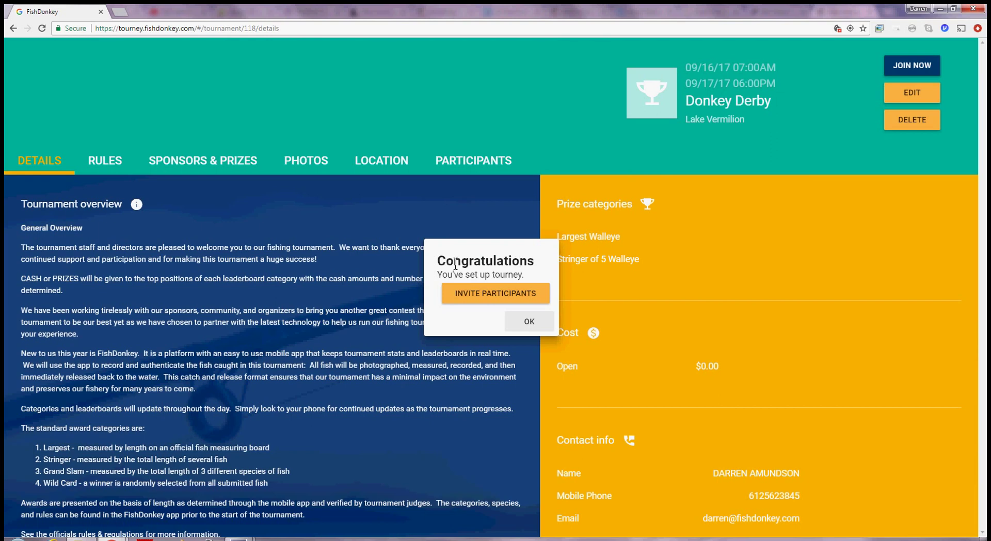
pyautogui.click(529, 322)
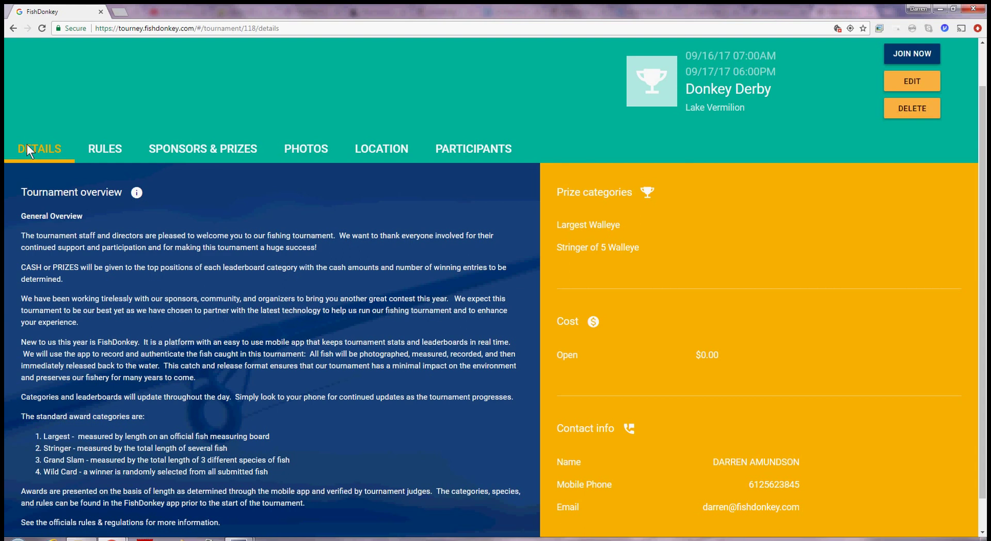
# Review the Rules, Sponsors & Prizes, Photos and Location tabs
pyautogui.click(106, 150)
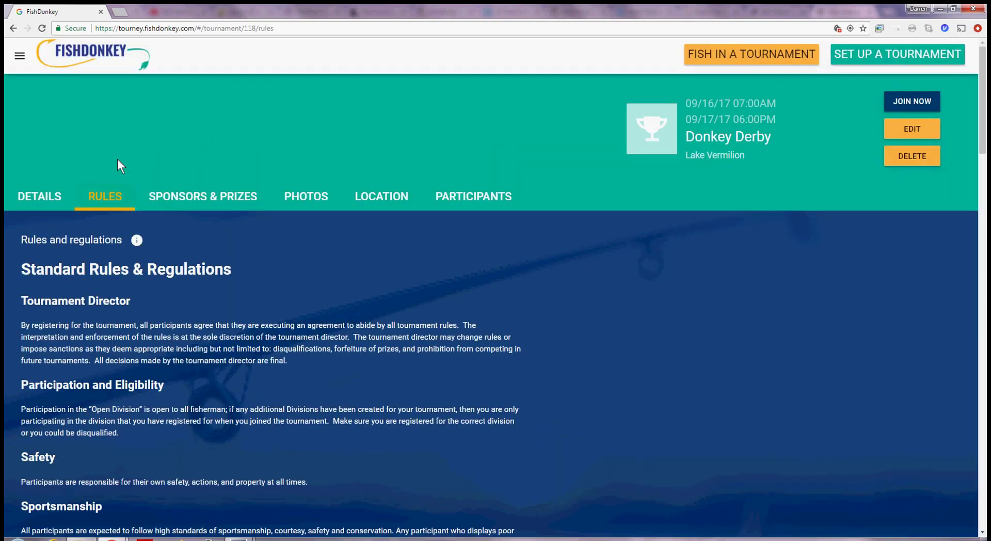
pyautogui.click(180, 199)
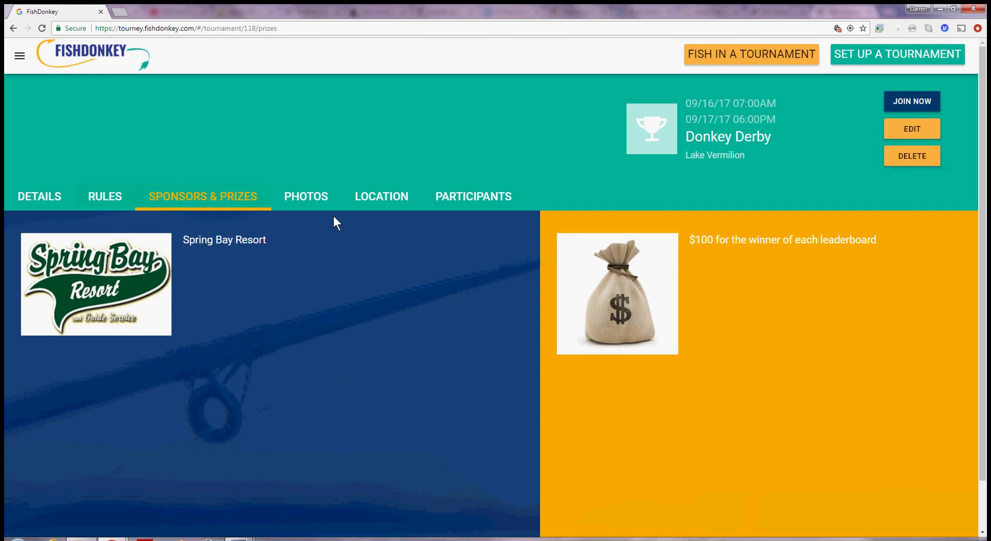
pyautogui.click(308, 197)
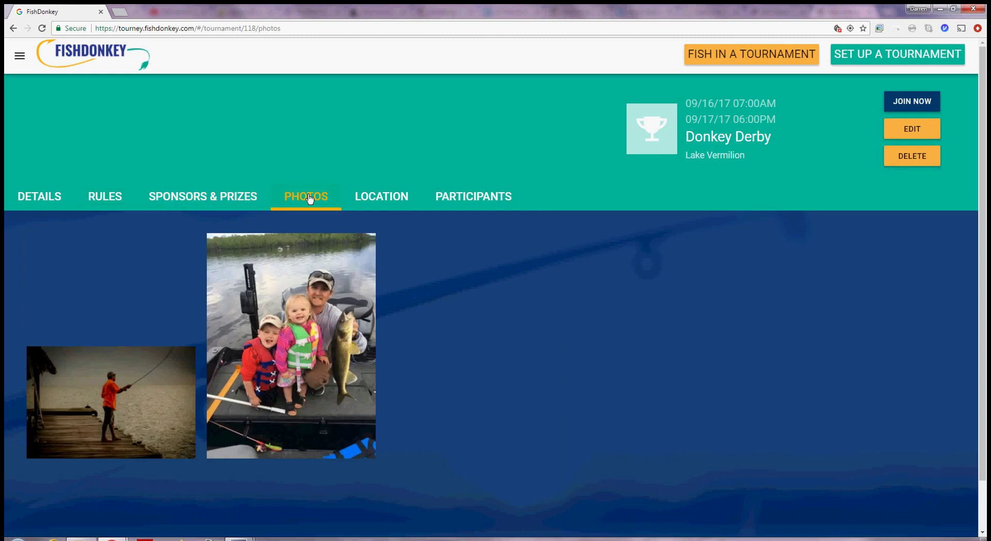
pyautogui.click(381, 204)
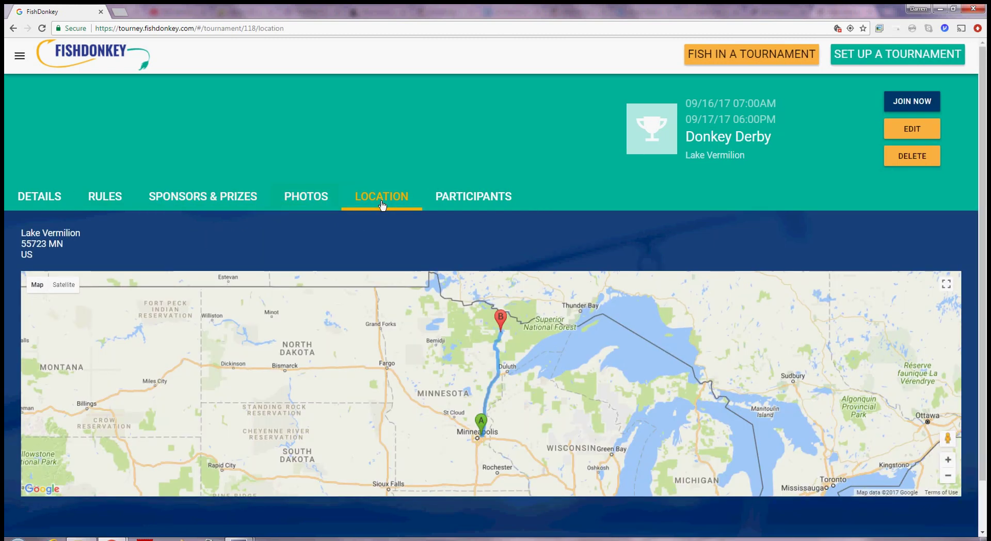